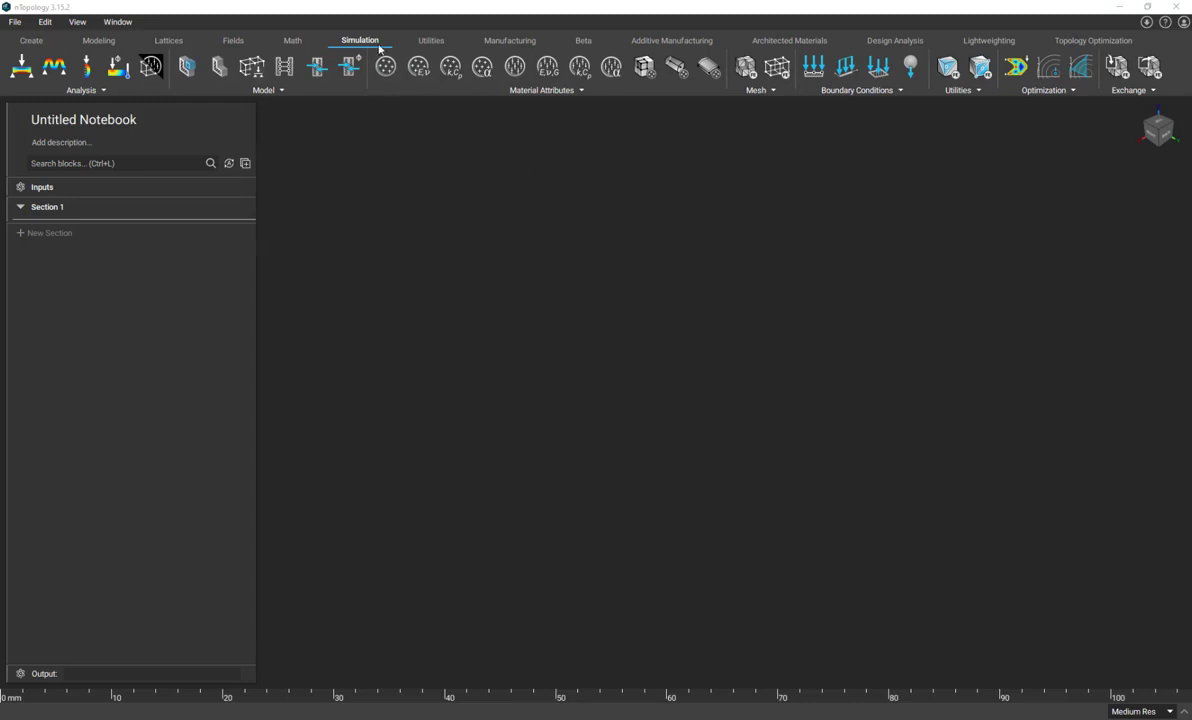
- Add an Import FE Mesh block and an Import Static Structural Result block to Section 1
{"action": "left_click", "coordinate": [1127, 91]}
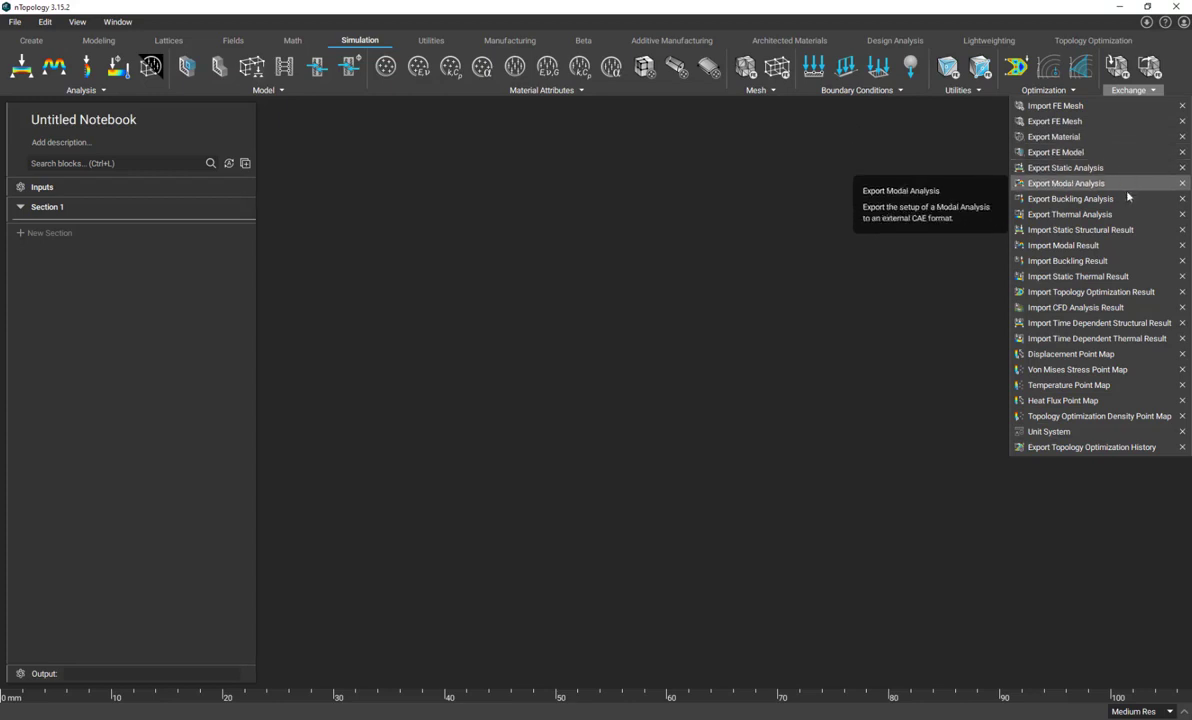
{"action": "left_click", "coordinate": [1060, 106]}
{"action": "left_click", "coordinate": [1117, 92]}
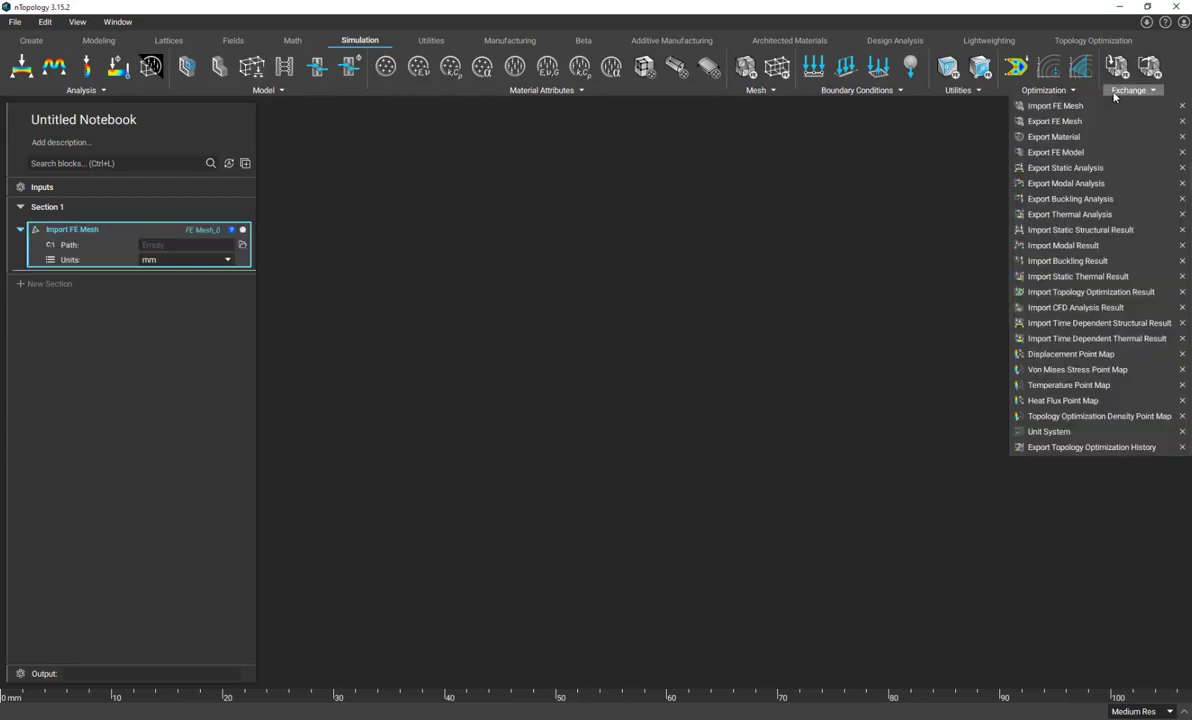
{"action": "left_click", "coordinate": [1050, 231]}
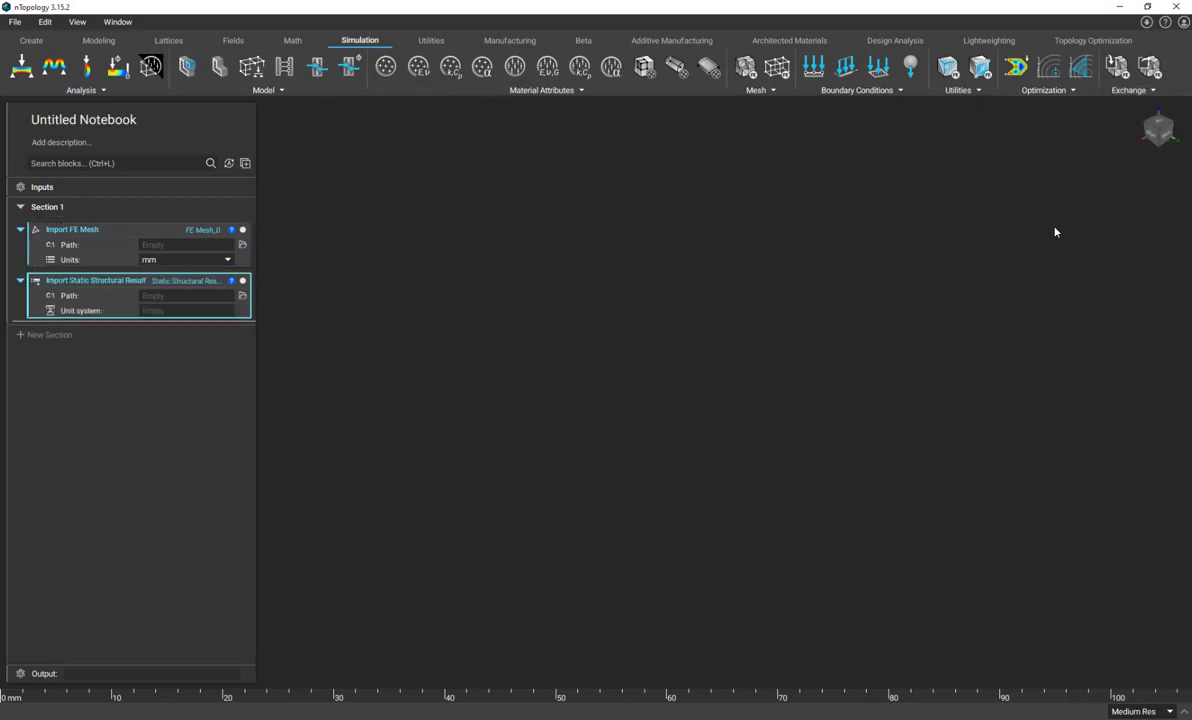
{"action": "left_click", "coordinate": [1120, 92]}
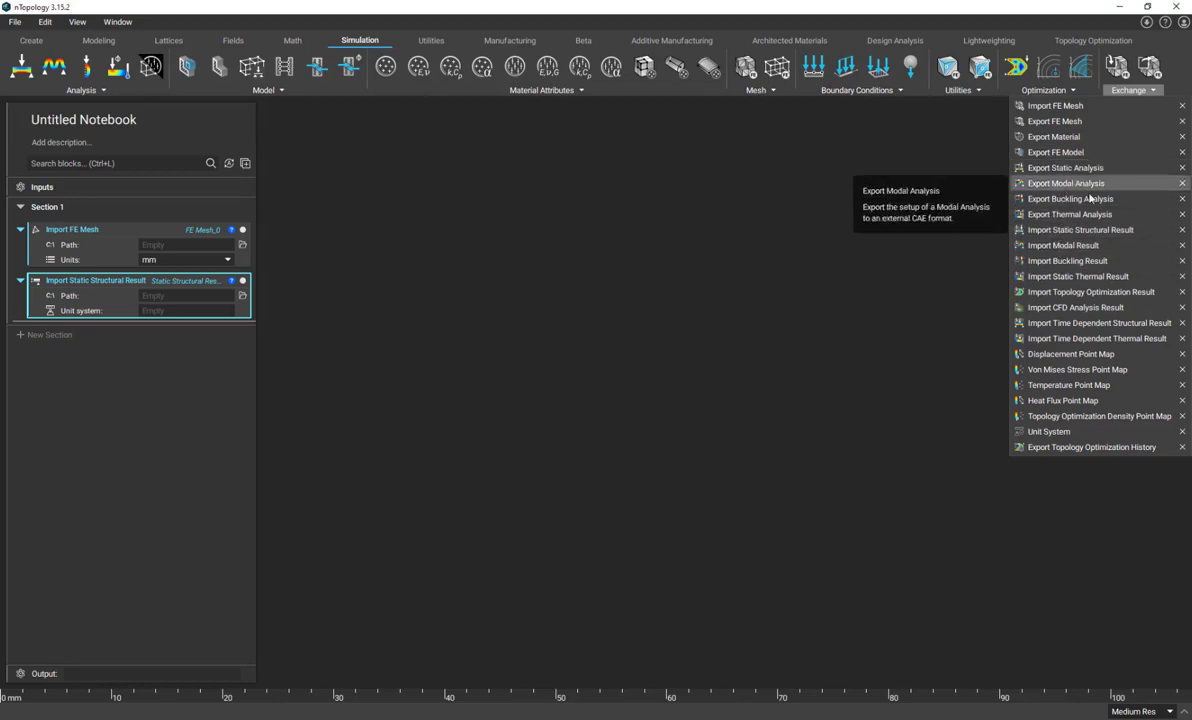
{"action": "left_click", "coordinate": [820, 358]}
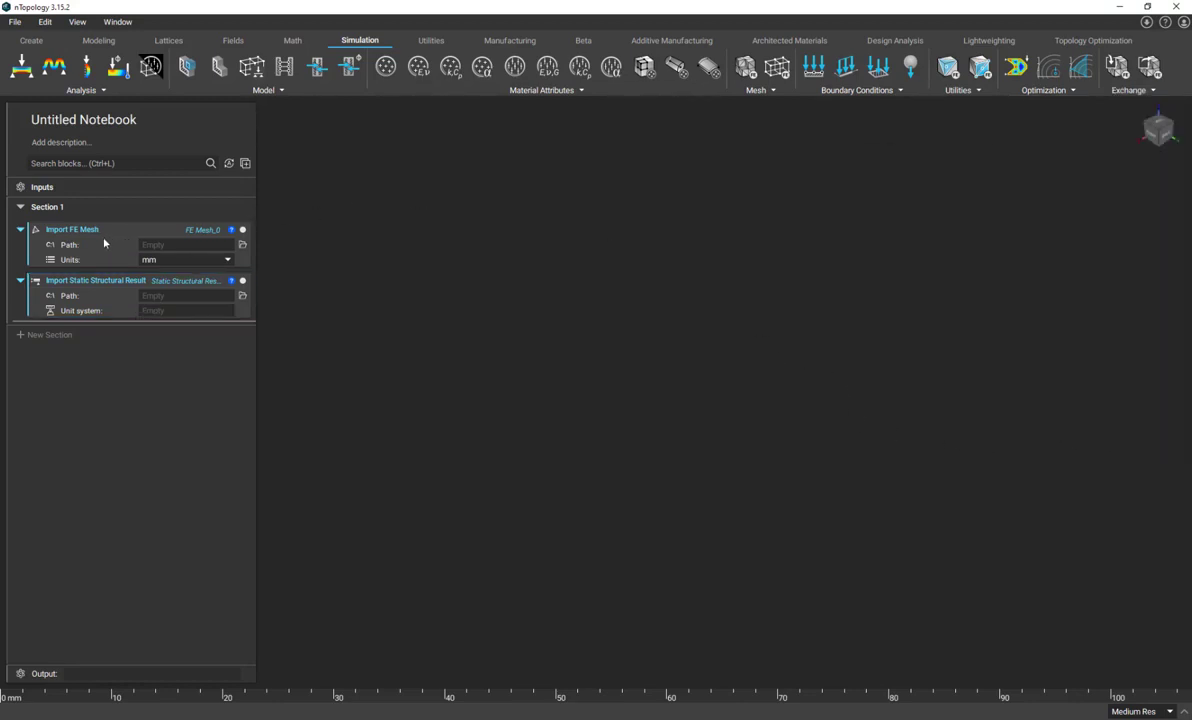
- Check which file types the Import FE Mesh block accepts and examine its output properties
{"action": "left_click", "coordinate": [242, 246]}
{"action": "left_click", "coordinate": [490, 380]}
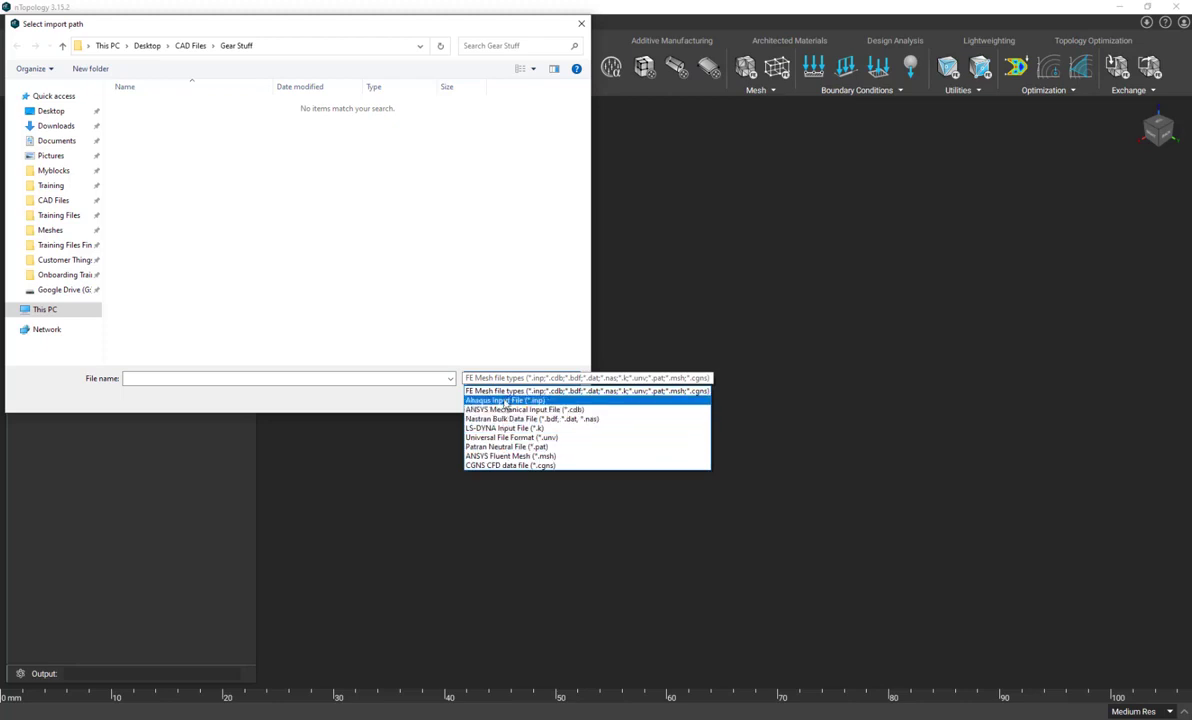
{"action": "left_click", "coordinate": [543, 379]}
{"action": "key", "text": "Escape"}
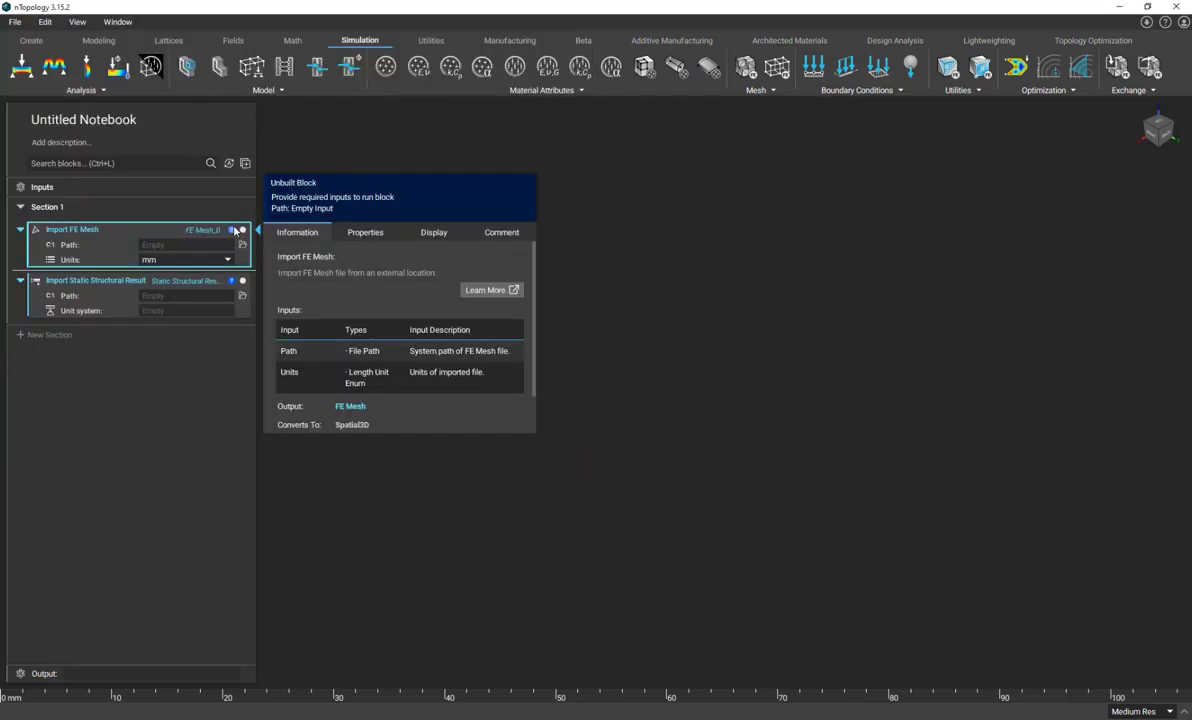
{"action": "left_click", "coordinate": [365, 232]}
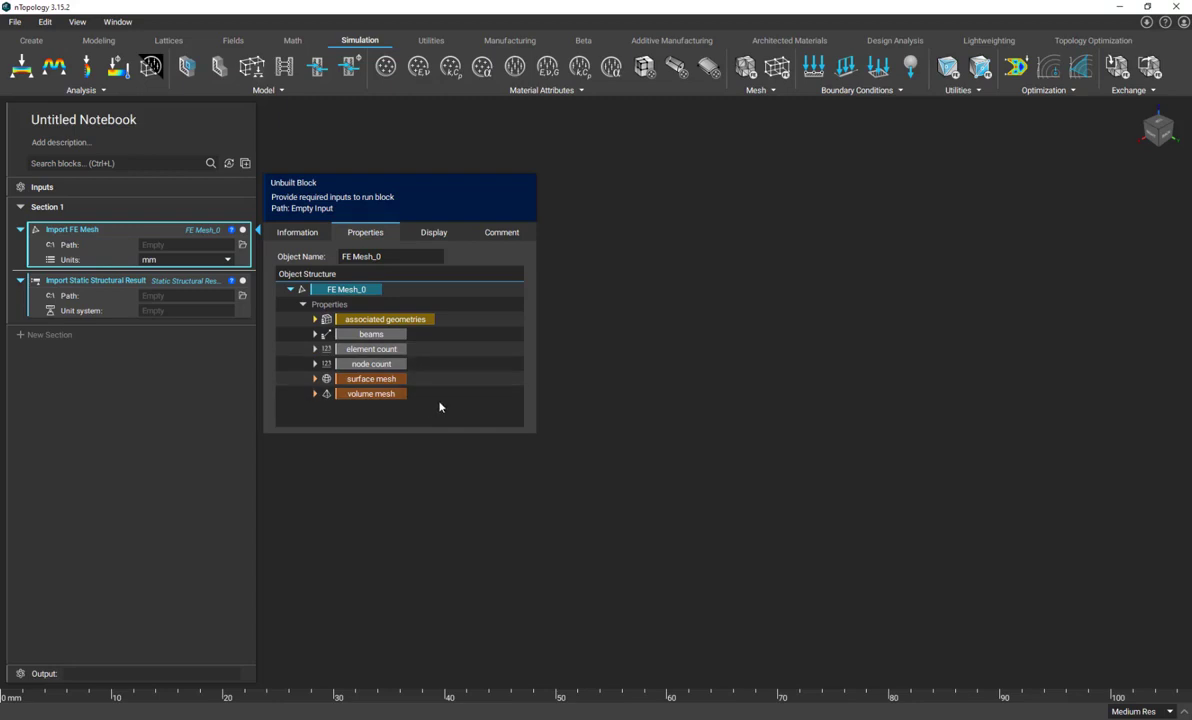
{"action": "left_click", "coordinate": [473, 436]}
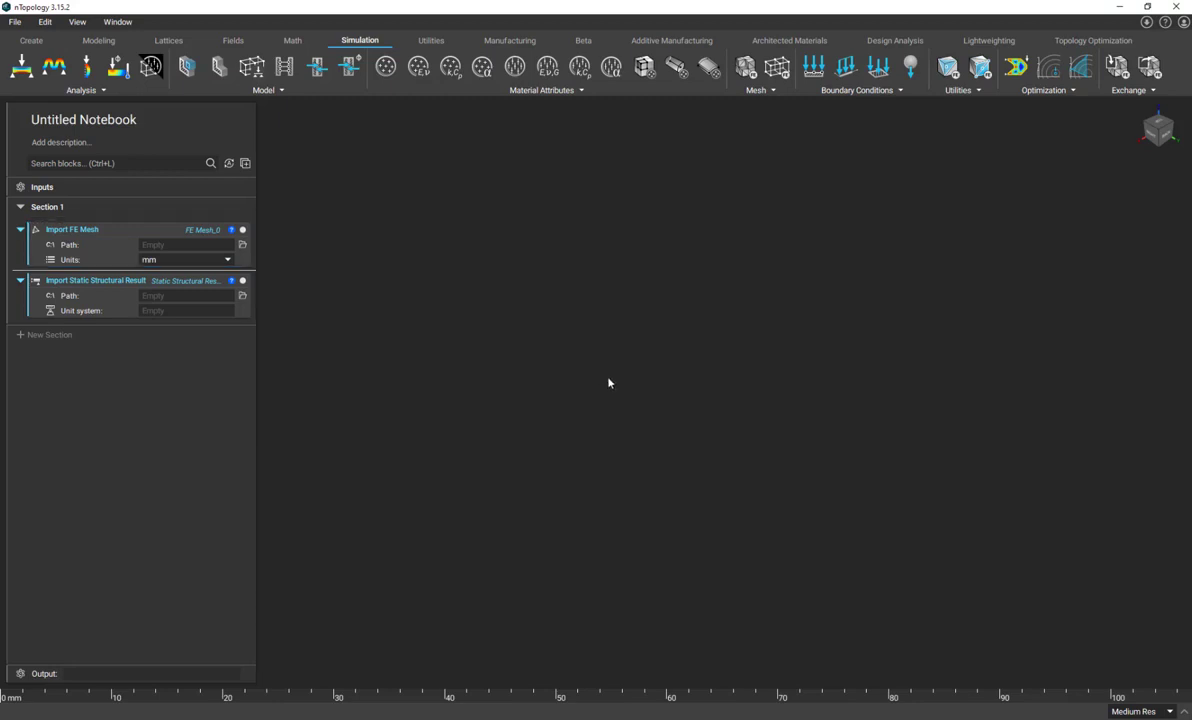
- Examine the Import Static Structural Result block's properties and the file types it can import
{"action": "left_click", "coordinate": [232, 283]}
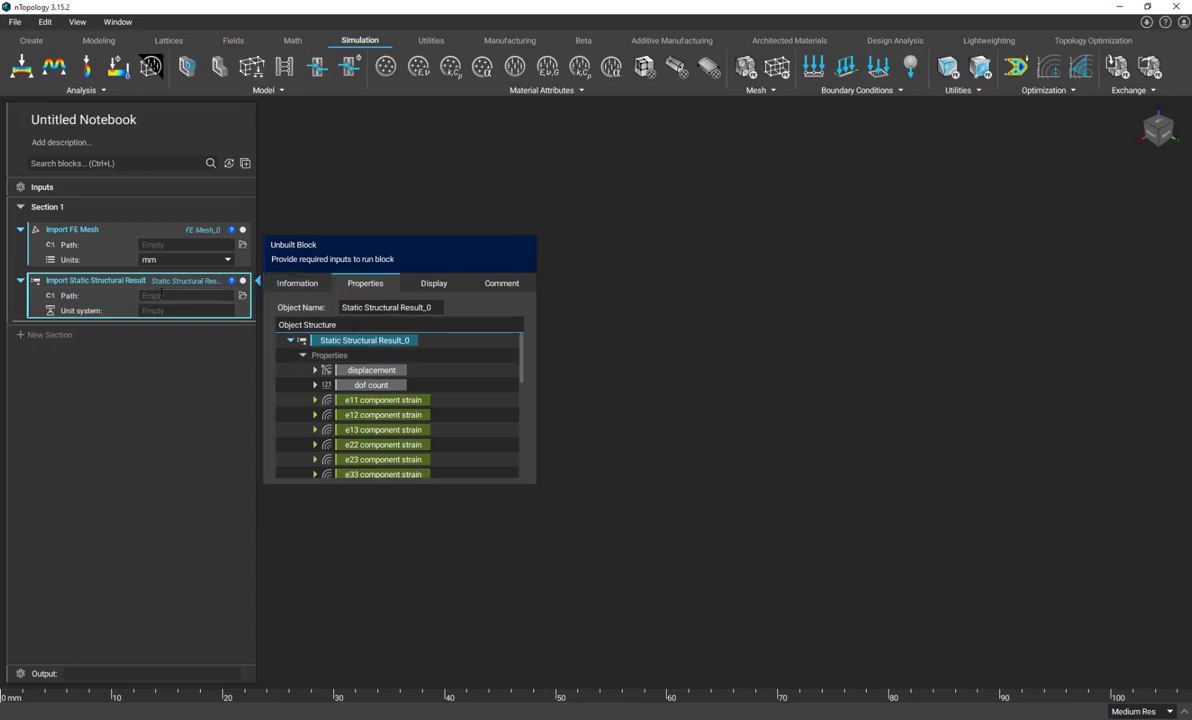
{"action": "left_click", "coordinate": [242, 295]}
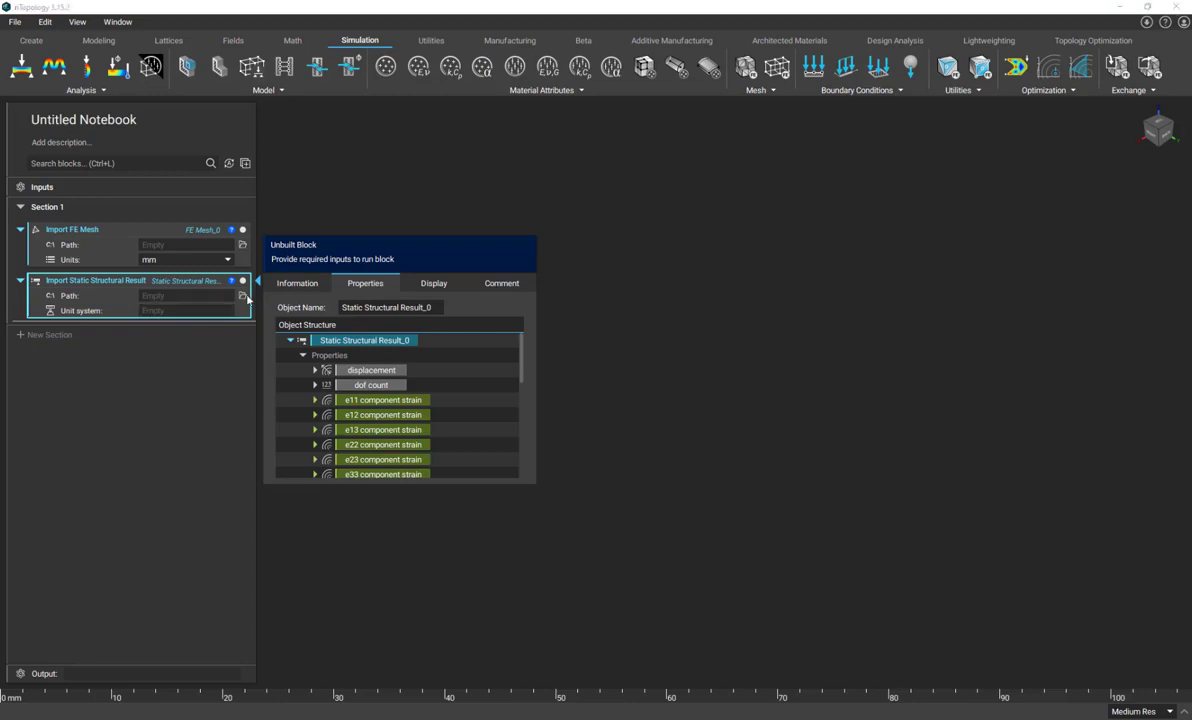
{"action": "left_click", "coordinate": [470, 378]}
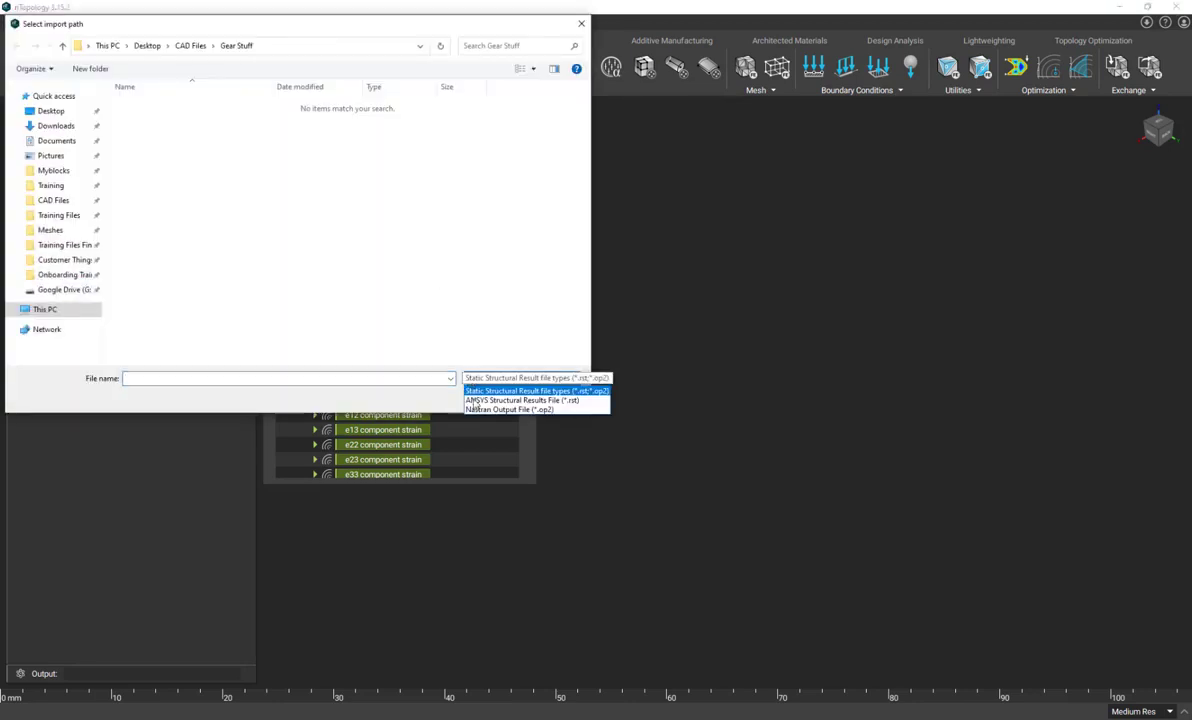
{"action": "left_click", "coordinate": [500, 351]}
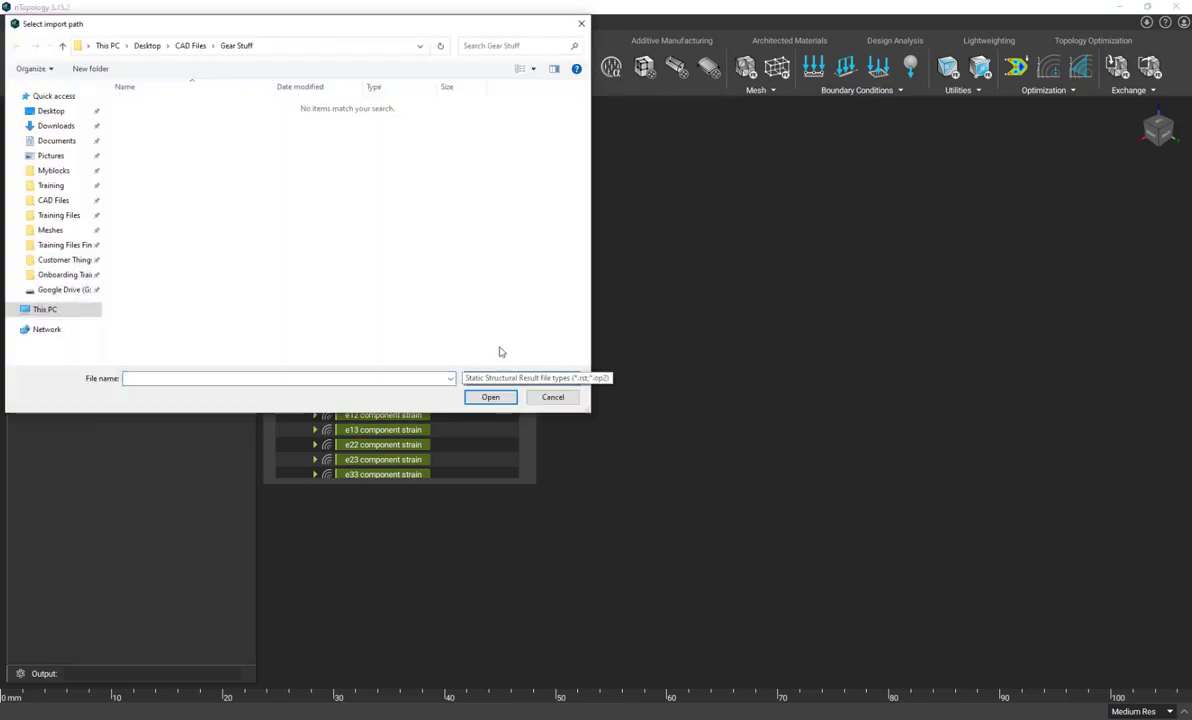
{"action": "left_click", "coordinate": [551, 398]}
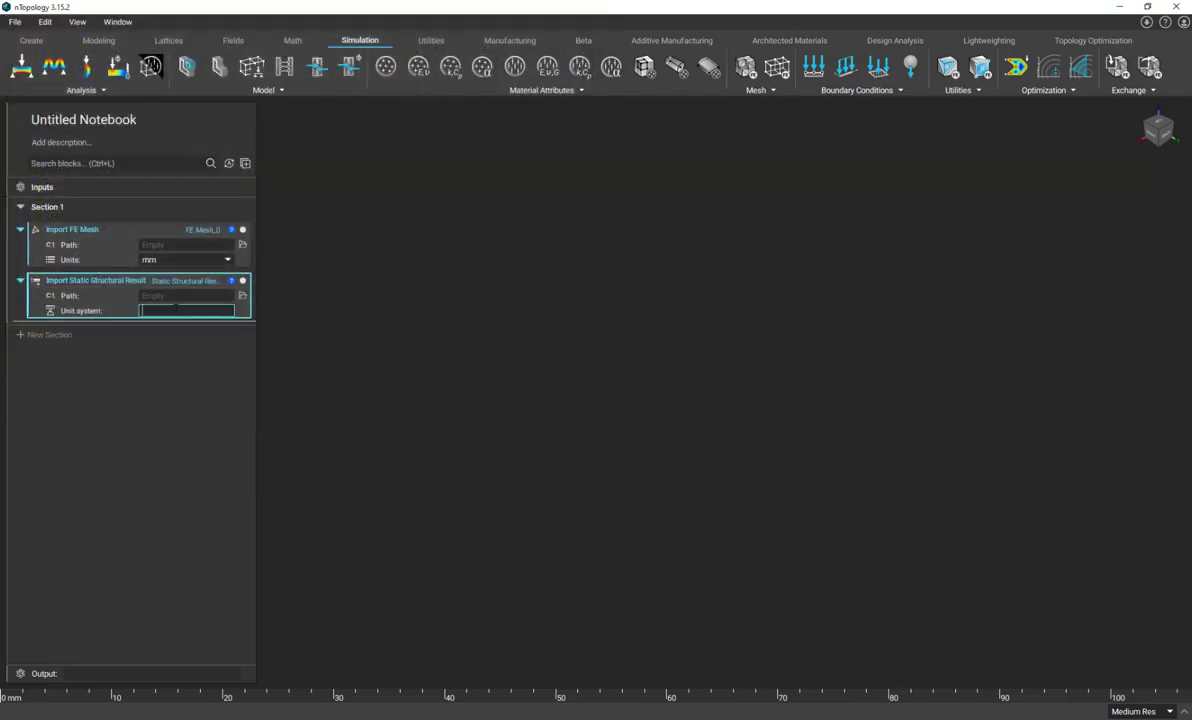
- Insert a Unit System into the Import Static Structural Result block, with length in m
{"action": "left_click", "coordinate": [175, 311]}
{"action": "left_click", "coordinate": [176, 323]}
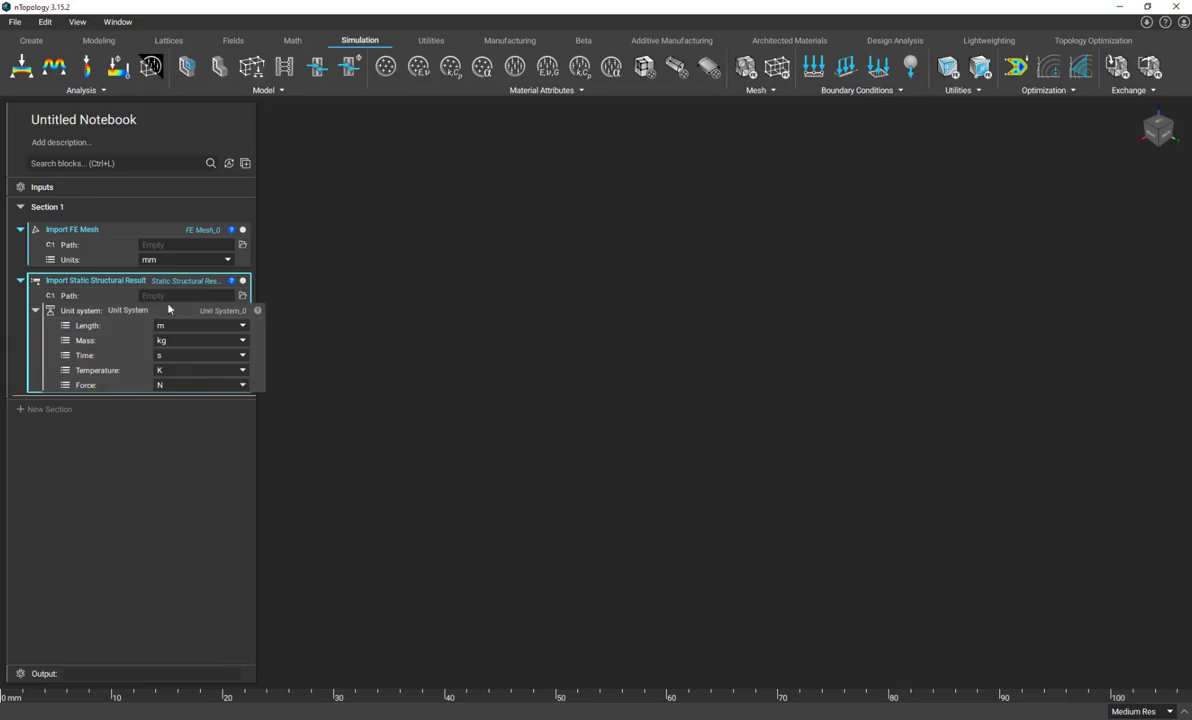
{"action": "left_click", "coordinate": [167, 330]}
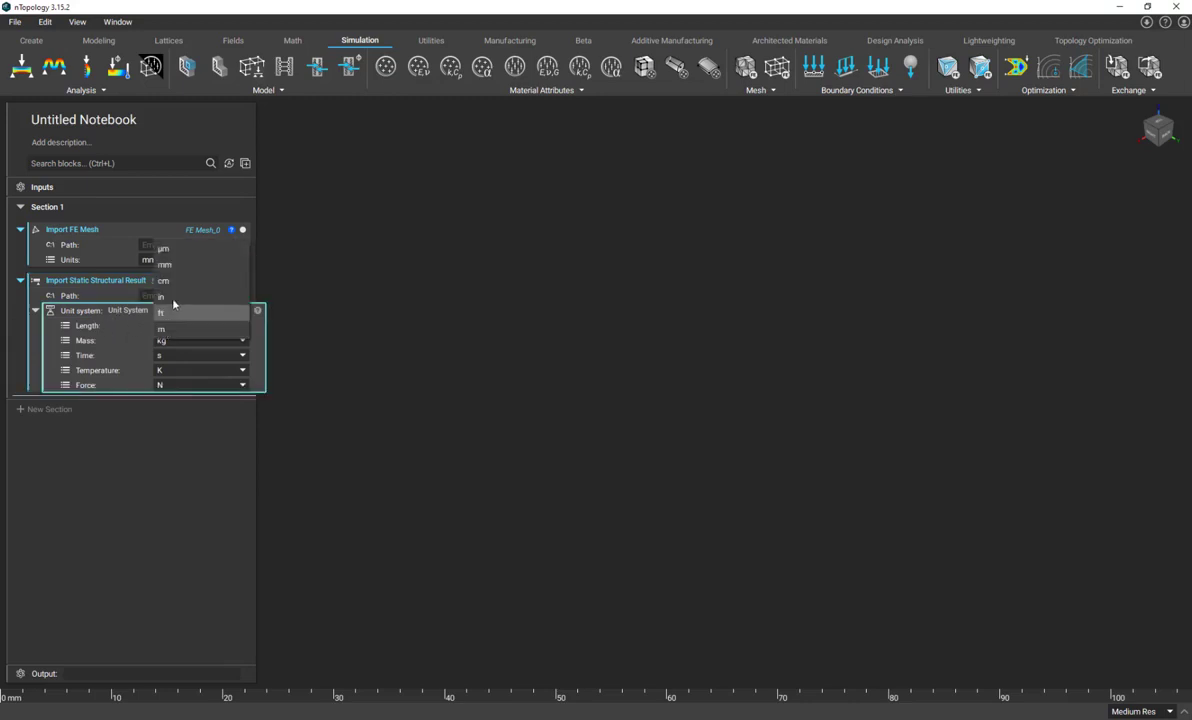
{"action": "left_click", "coordinate": [162, 329]}
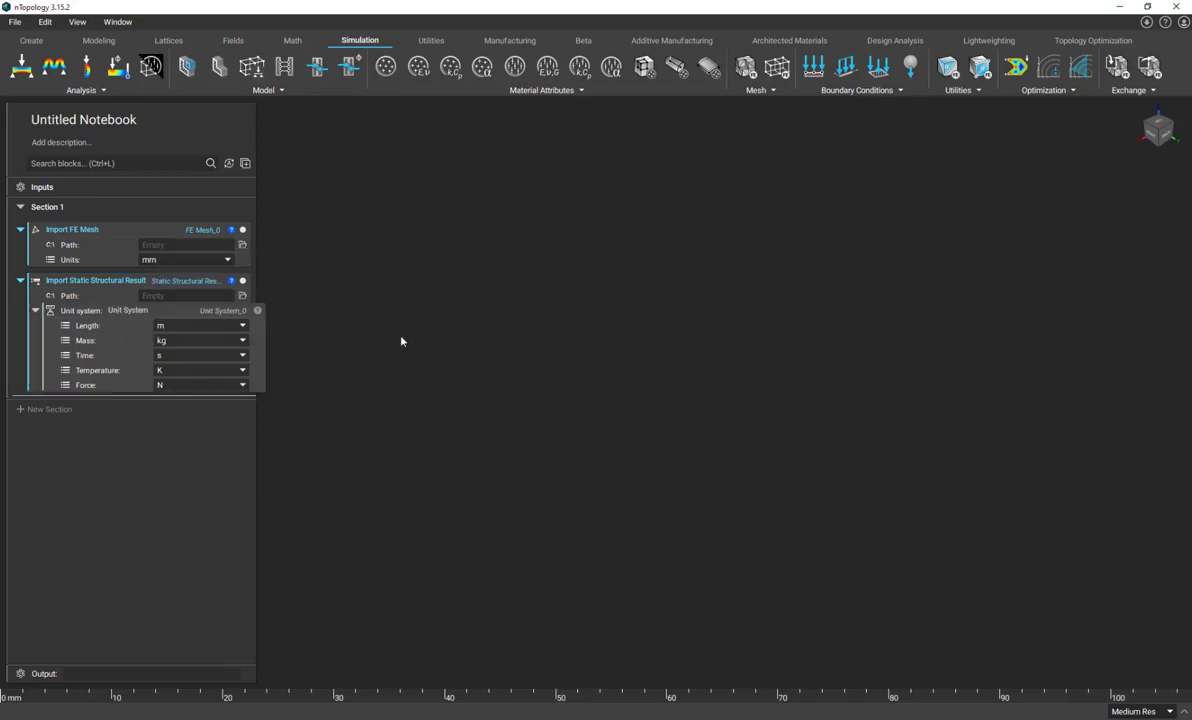
- Add an Export FE Mesh block with units in mm and review its input descriptions
{"action": "left_click", "coordinate": [1127, 95]}
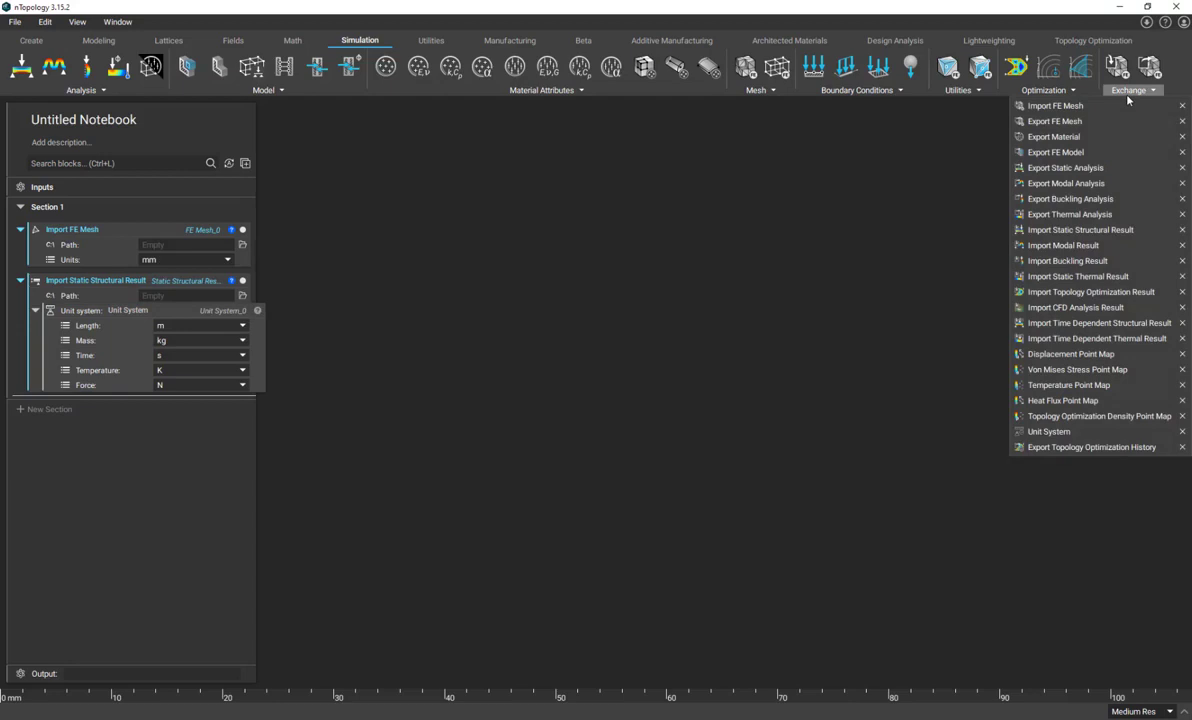
{"action": "left_click", "coordinate": [1070, 121]}
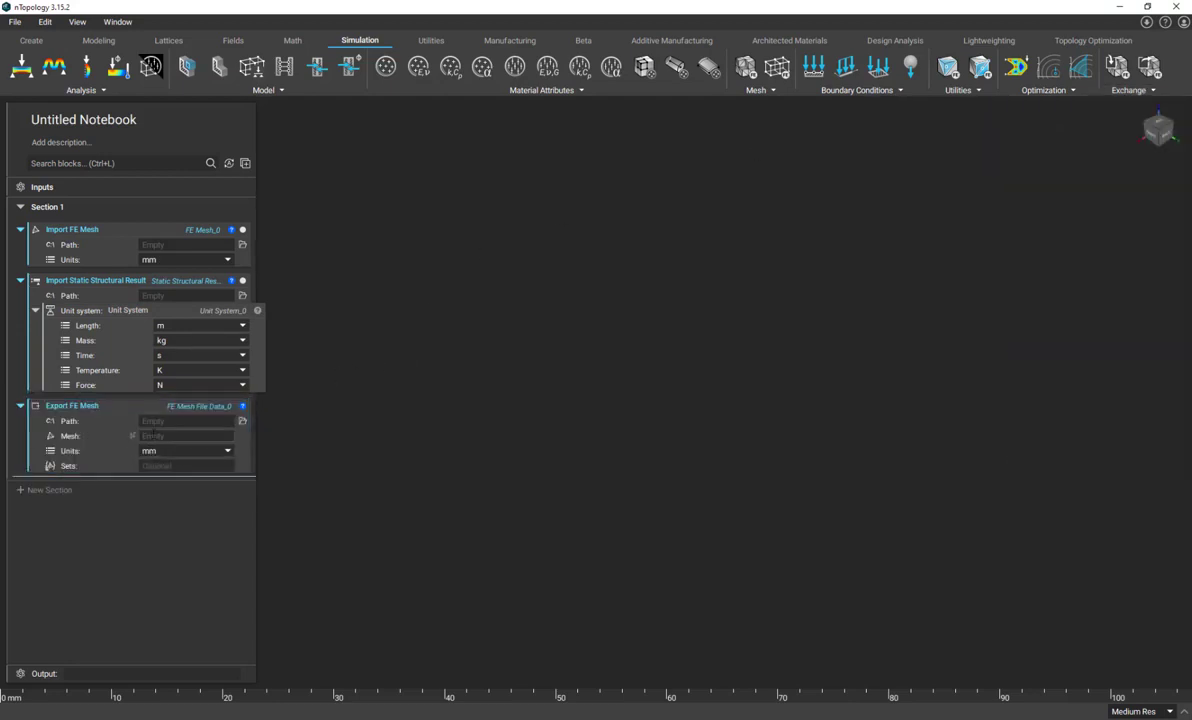
{"action": "left_click", "coordinate": [168, 451]}
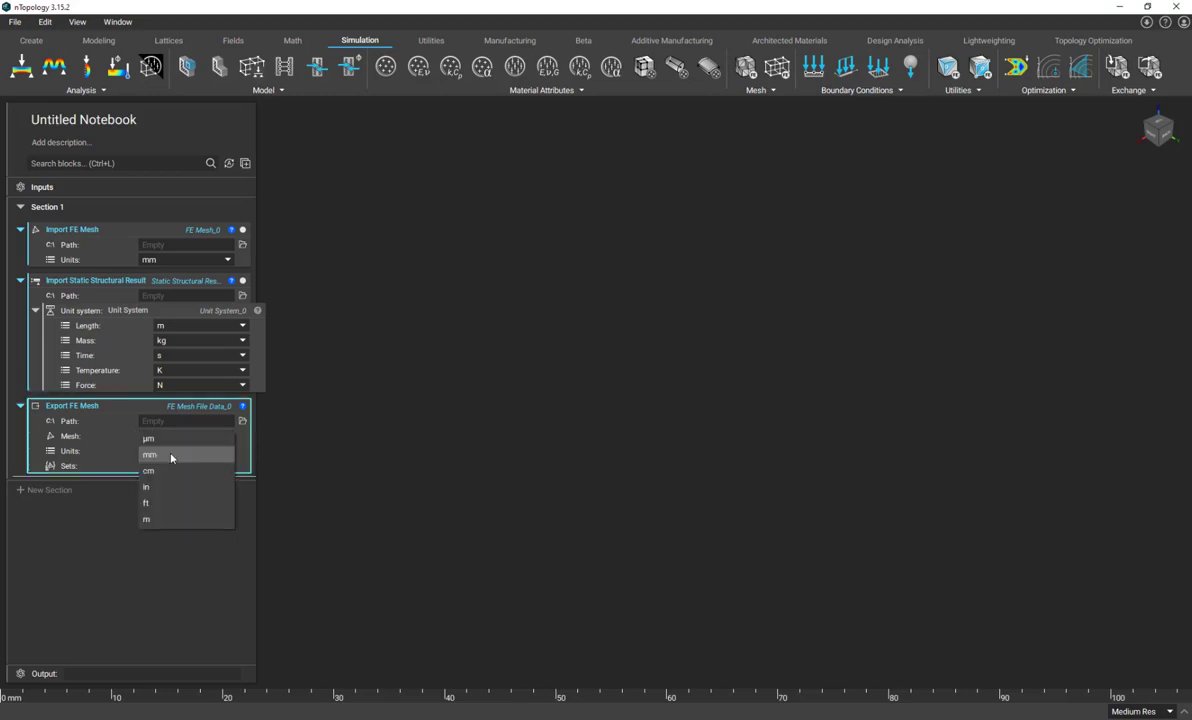
{"action": "left_click", "coordinate": [168, 454]}
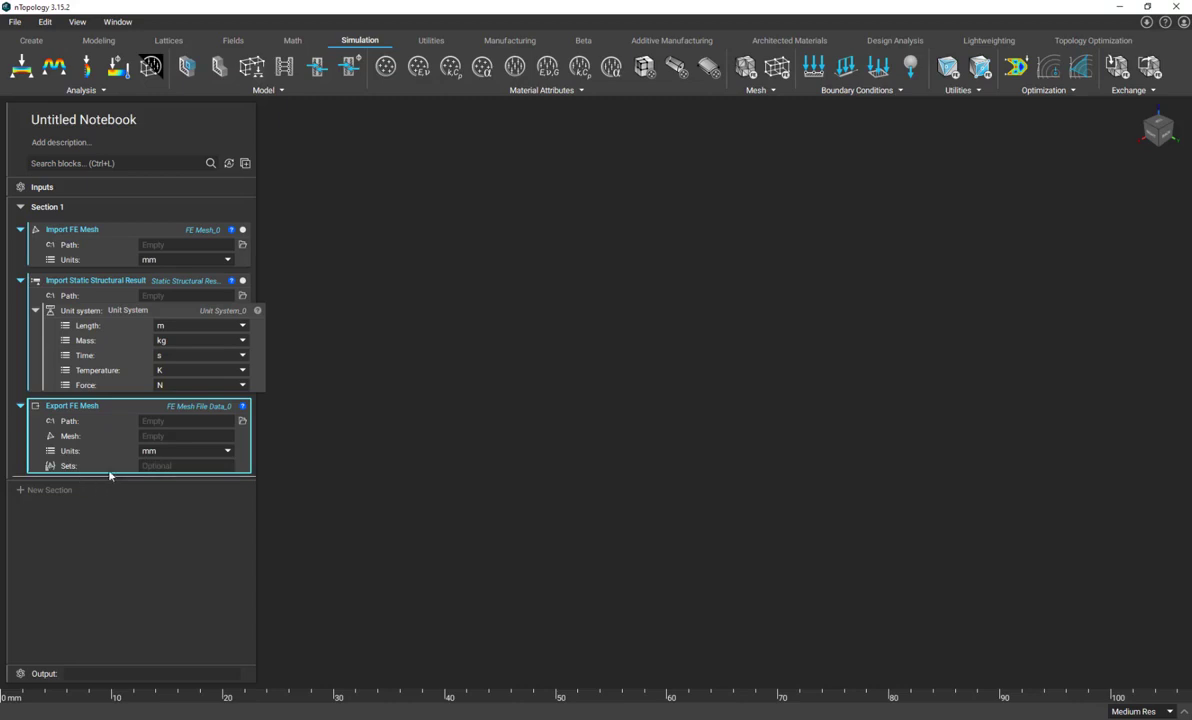
{"action": "mouse_move", "coordinate": [242, 406]}
{"action": "left_click", "coordinate": [285, 411]}
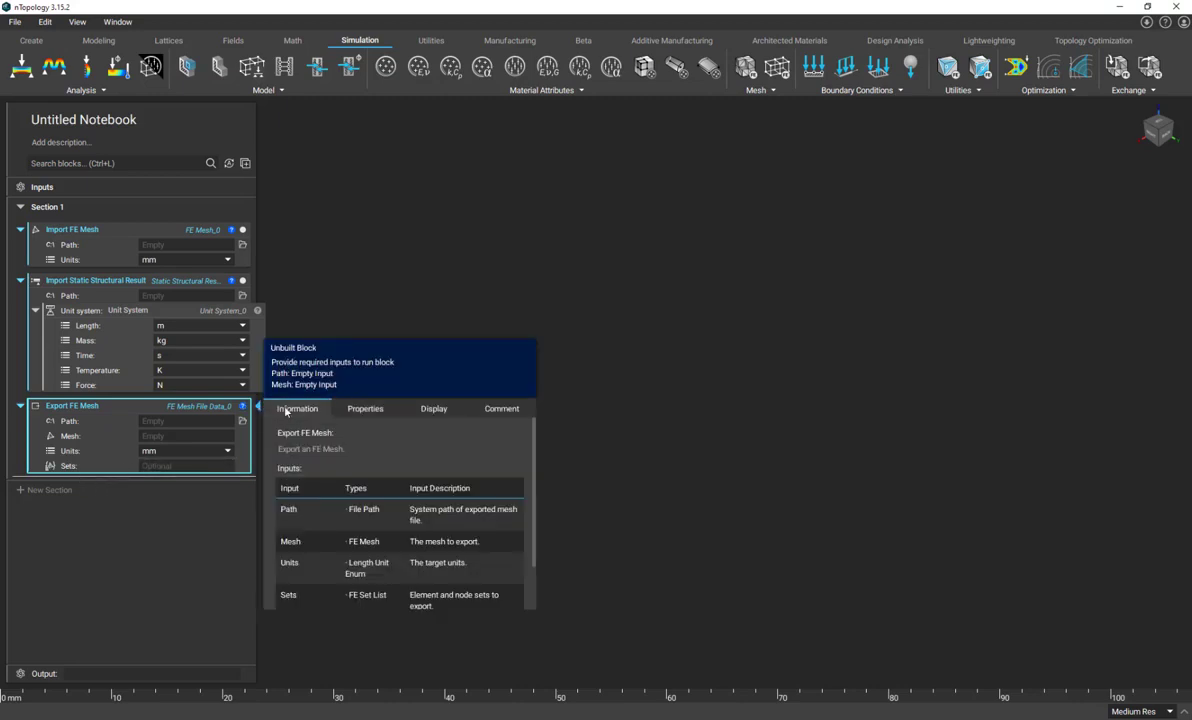
{"action": "scroll", "coordinate": [349, 515], "scroll_direction": "down", "scroll_amount": 1}
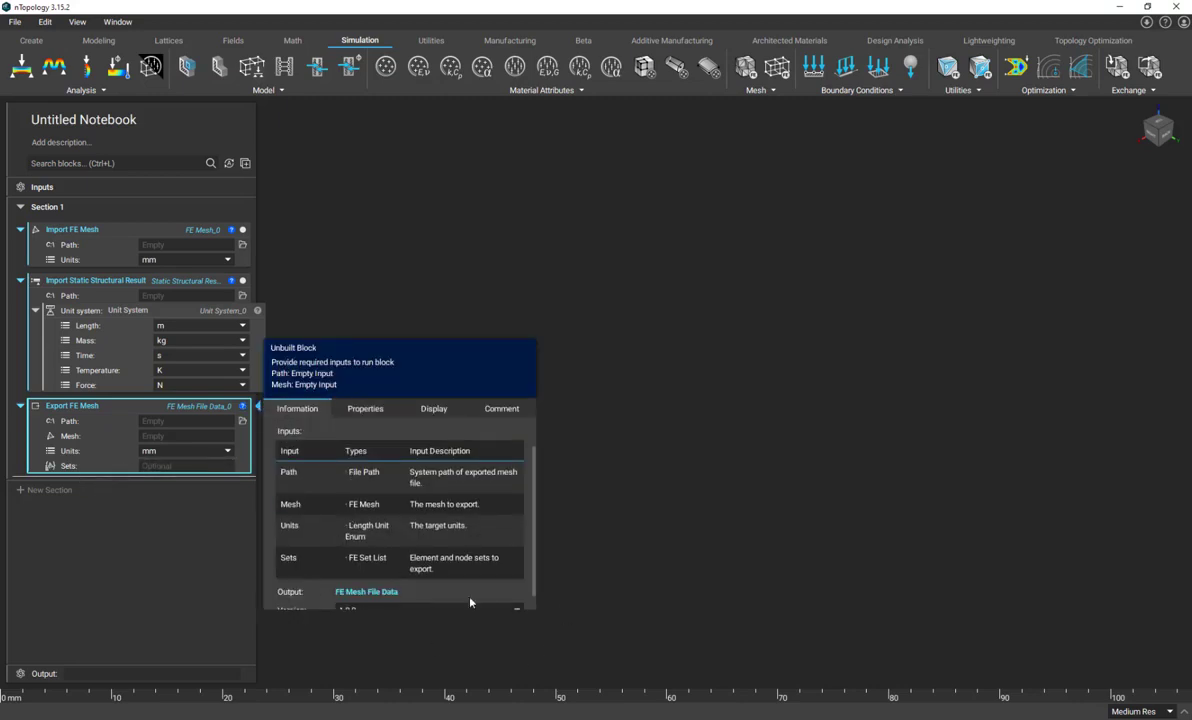
- Insert an FE Set List as the Export FE Mesh block's sets and check which blocks its first entry accepts
{"action": "left_click", "coordinate": [152, 467]}
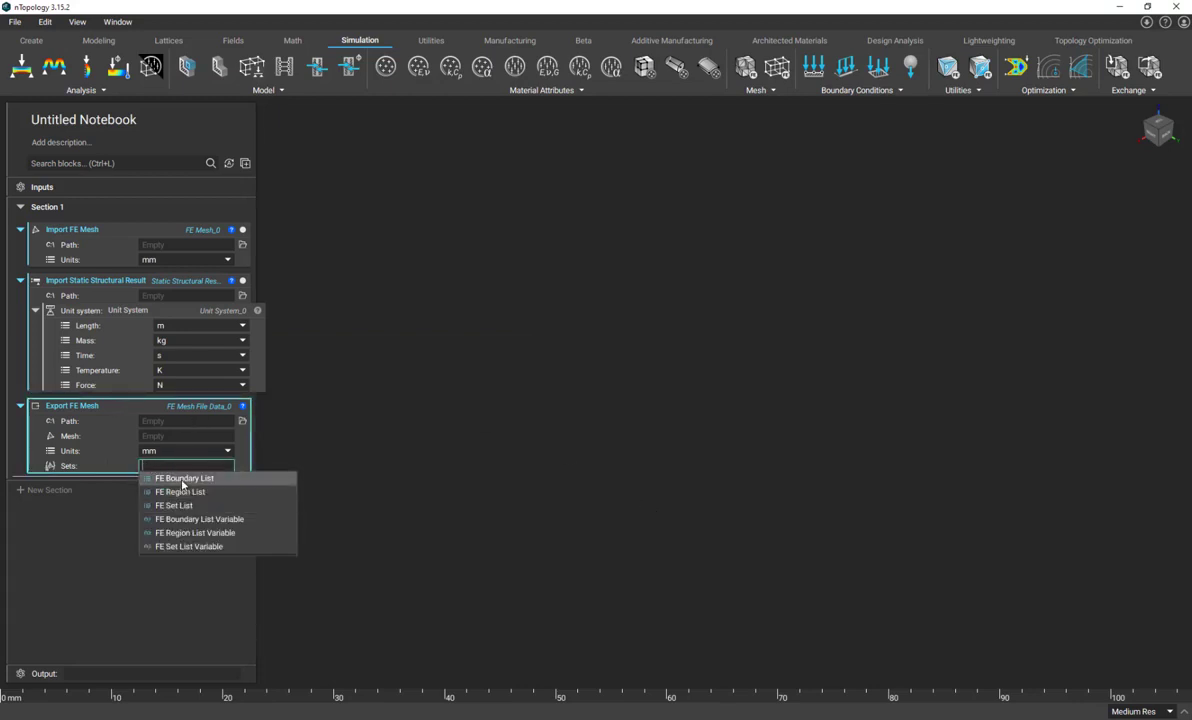
{"action": "left_click", "coordinate": [183, 505]}
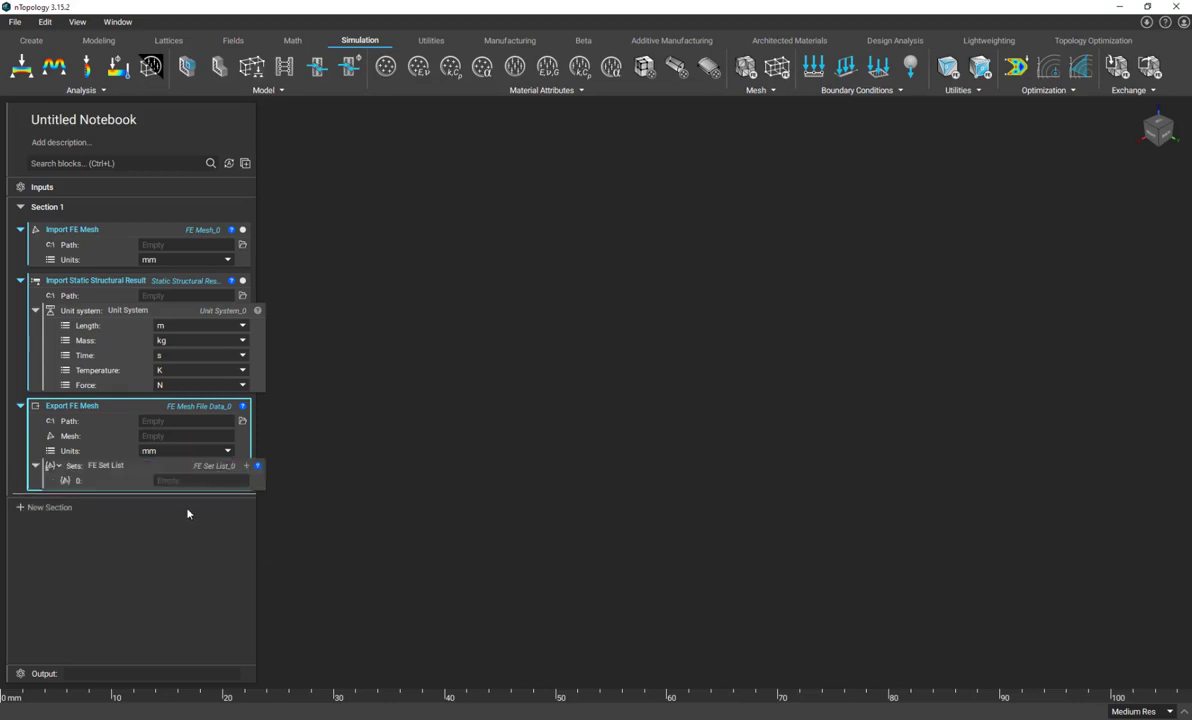
{"action": "left_click", "coordinate": [168, 481]}
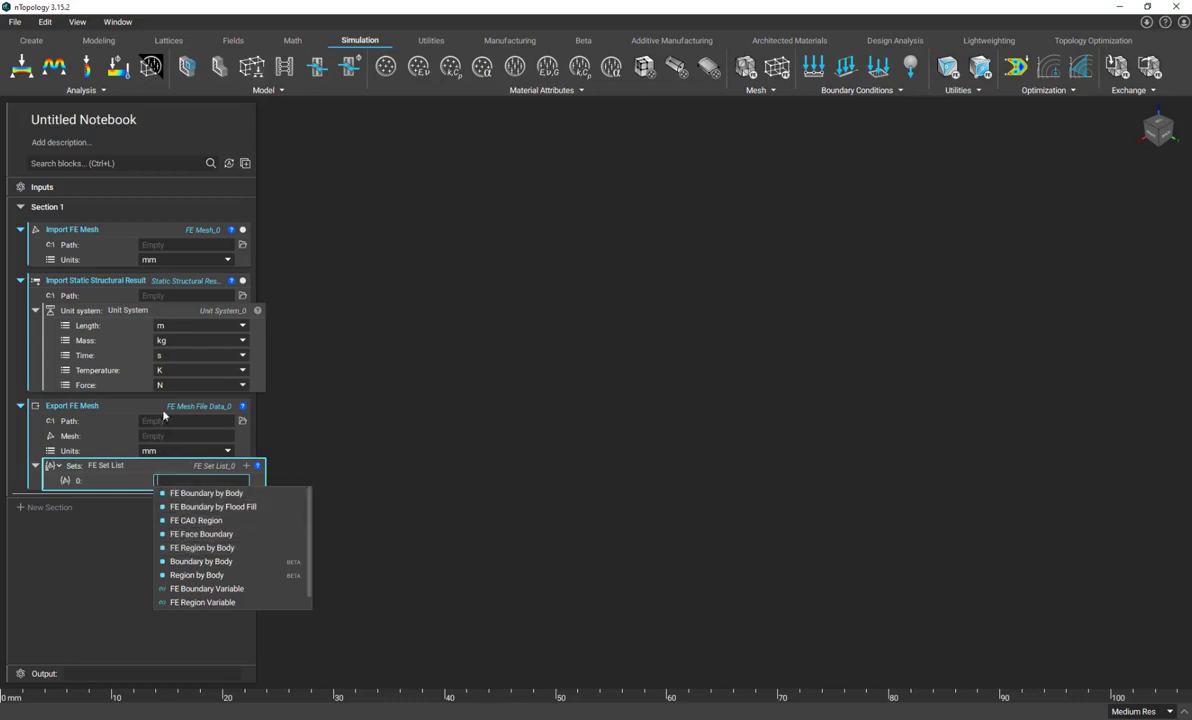
{"action": "left_click", "coordinate": [378, 441]}
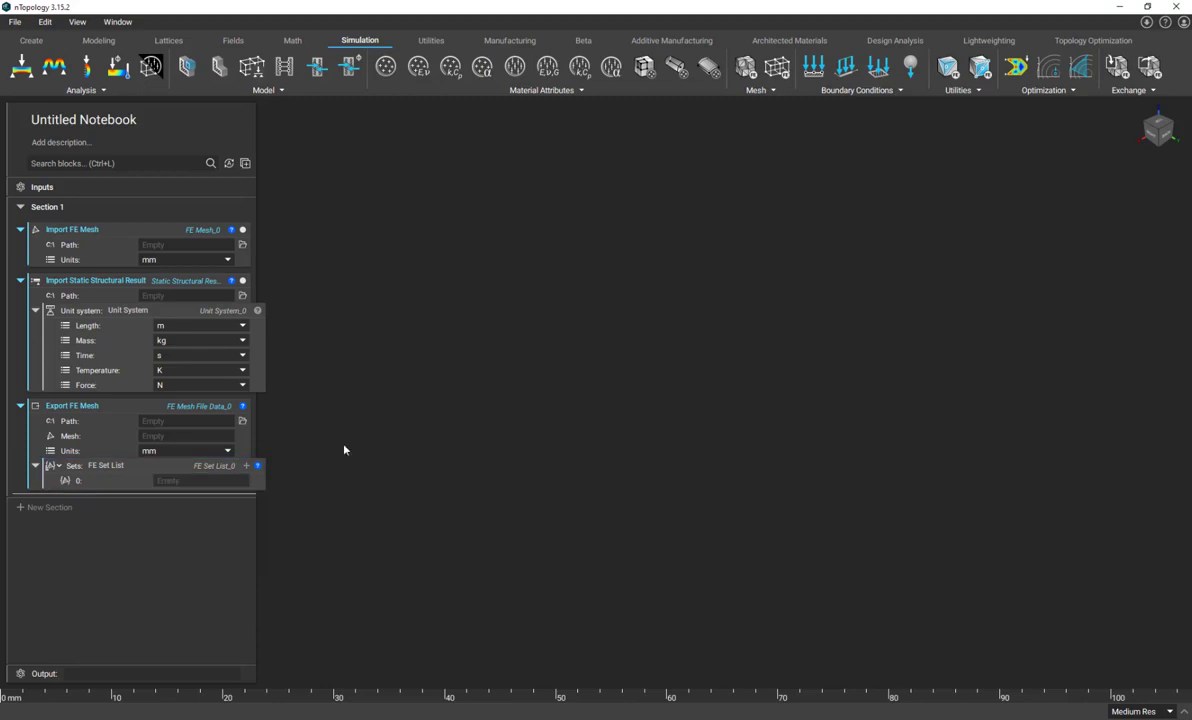
- Add an Export FE Model block with a Unit System and an FE Boundary List for its sets
{"action": "left_click", "coordinate": [1132, 91]}
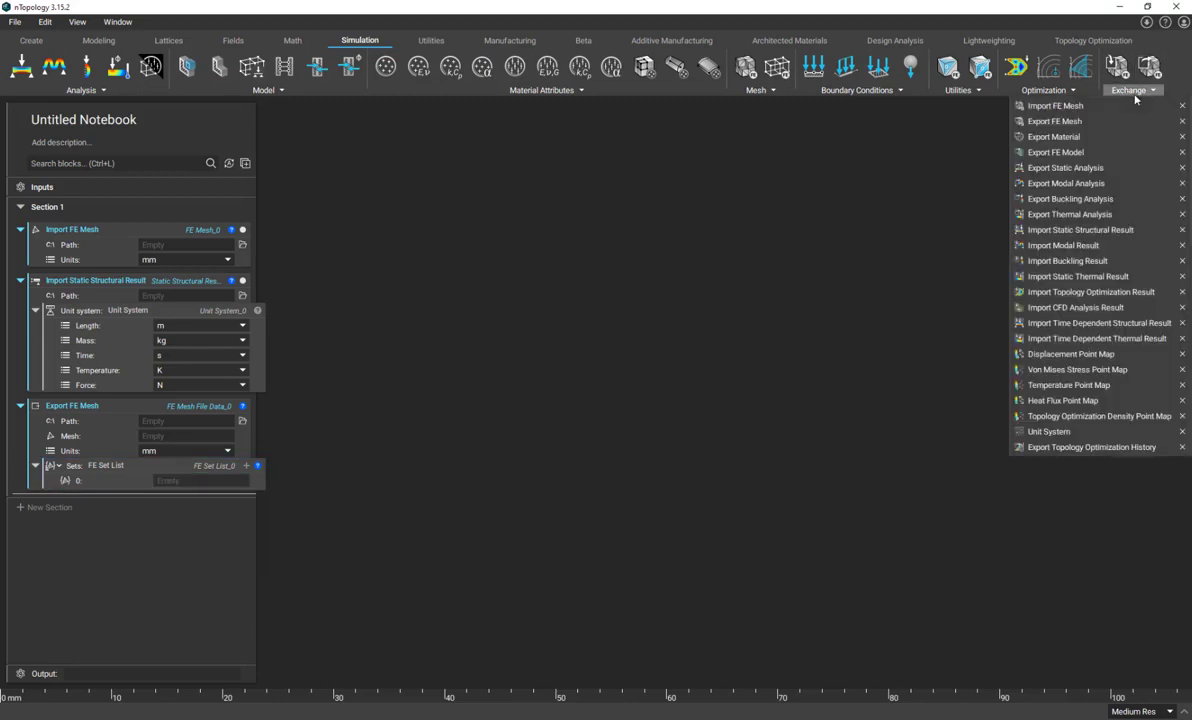
{"action": "left_click", "coordinate": [1060, 152]}
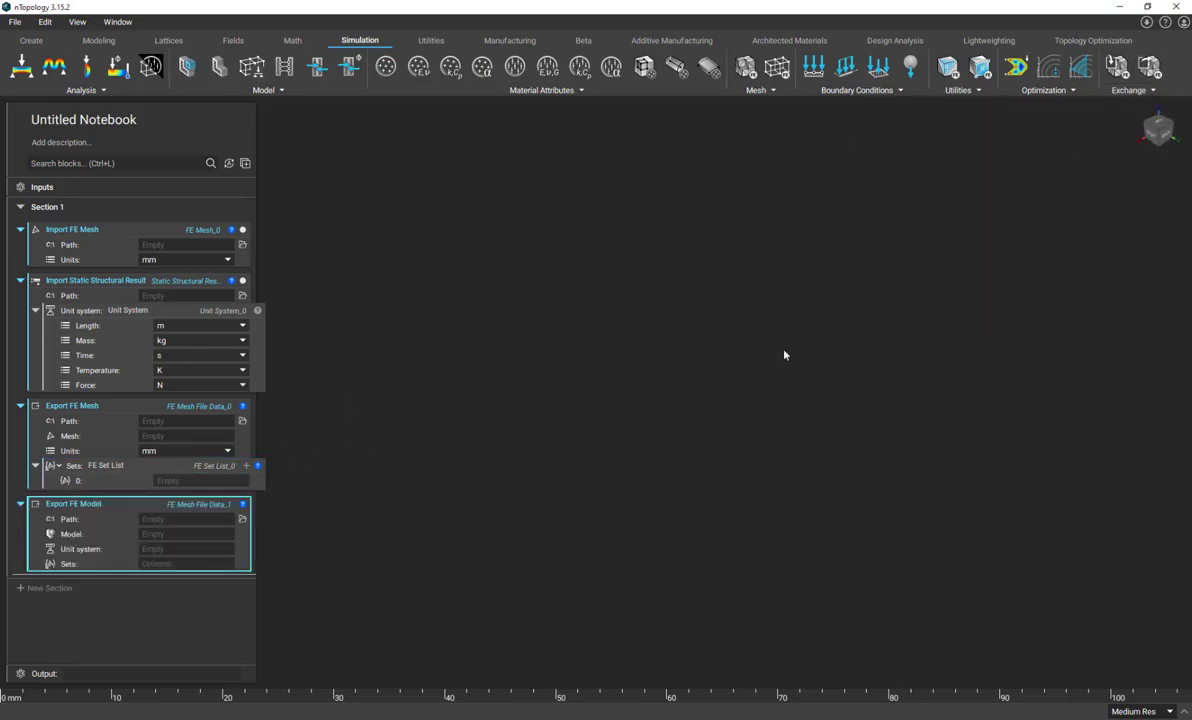
{"action": "left_click", "coordinate": [163, 534]}
{"action": "left_click", "coordinate": [186, 549]}
{"action": "left_click", "coordinate": [191, 577]}
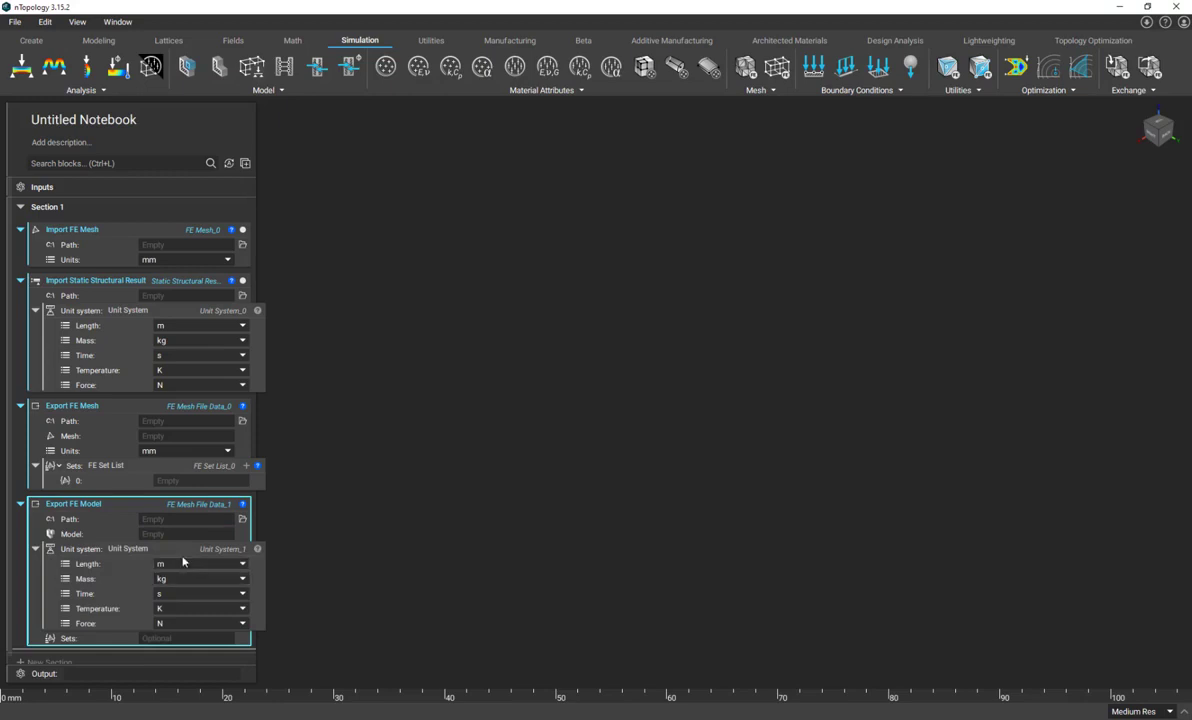
{"action": "left_click", "coordinate": [190, 638]}
{"action": "left_click", "coordinate": [195, 668]}
{"action": "scroll", "coordinate": [195, 668], "scroll_direction": "down", "scroll_amount": 1}
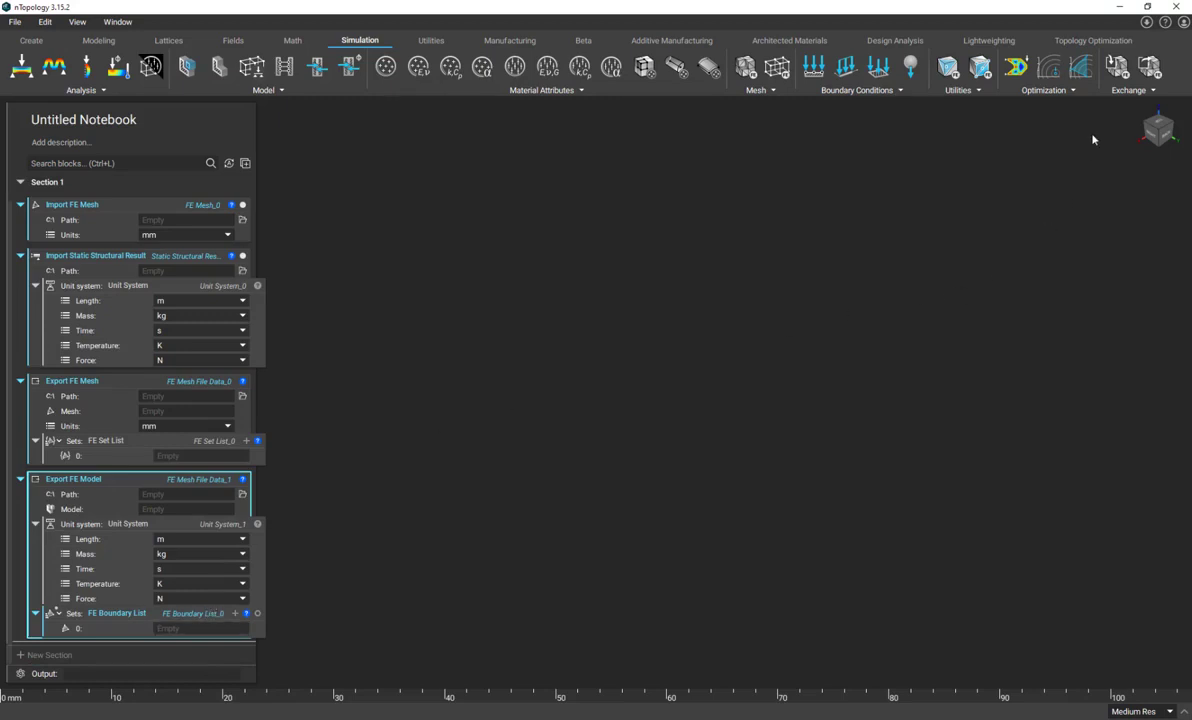
- Add an Export Static Analysis block and a Static Analysis block at the end of Section 1
{"action": "left_click", "coordinate": [1133, 90]}
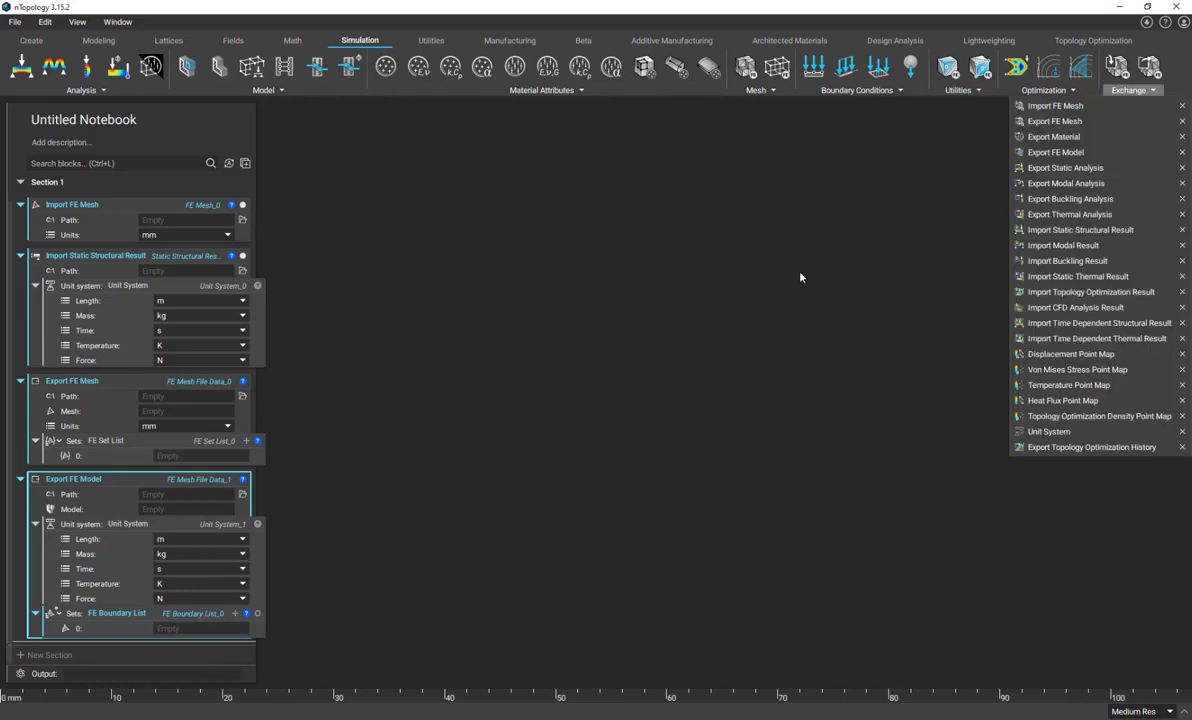
{"action": "left_click", "coordinate": [1064, 170]}
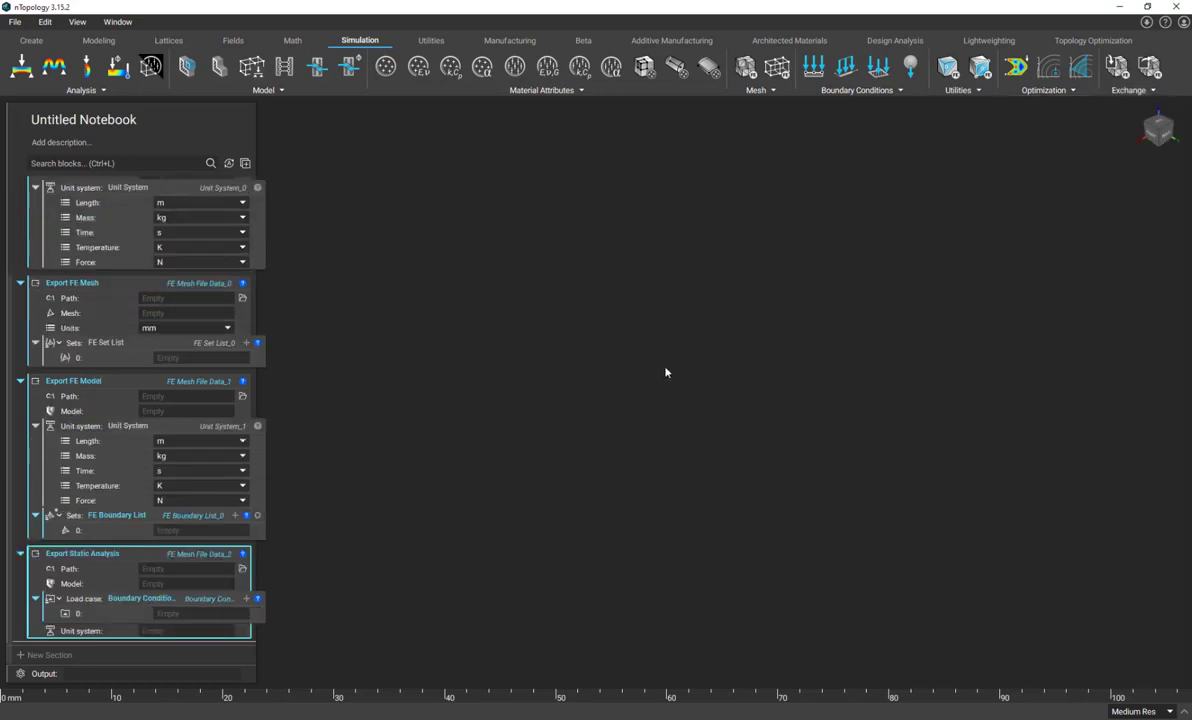
{"action": "left_click", "coordinate": [160, 583]}
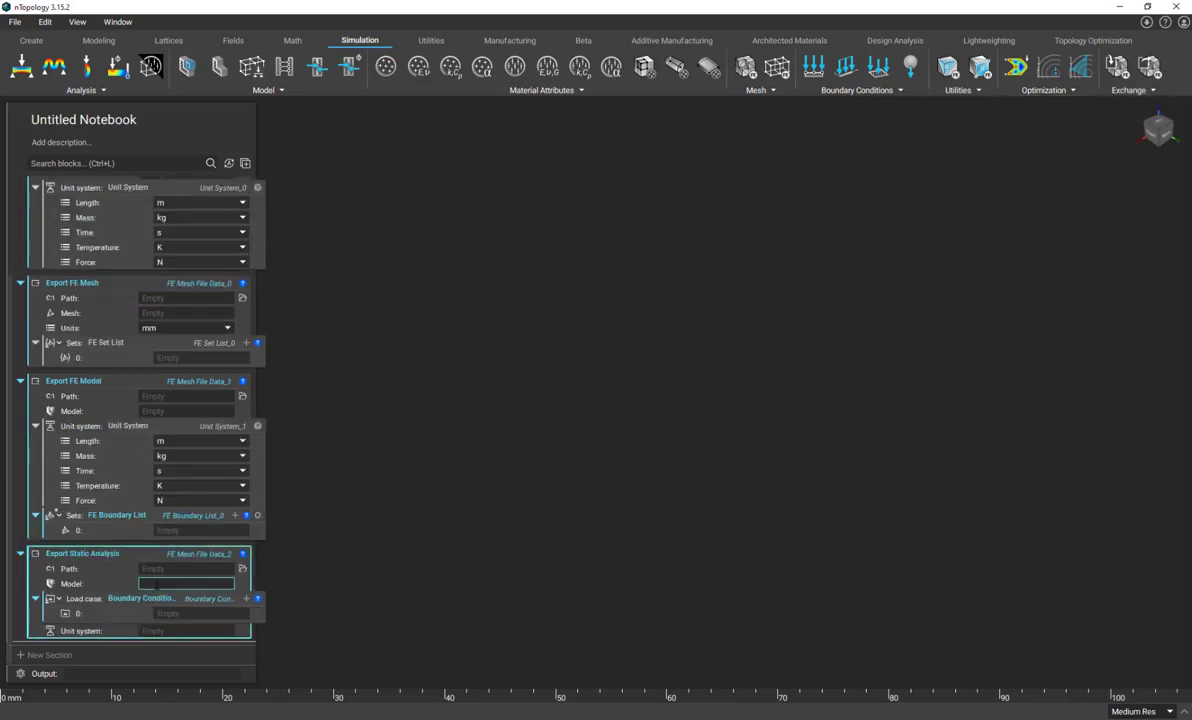
{"action": "left_click", "coordinate": [20, 67]}
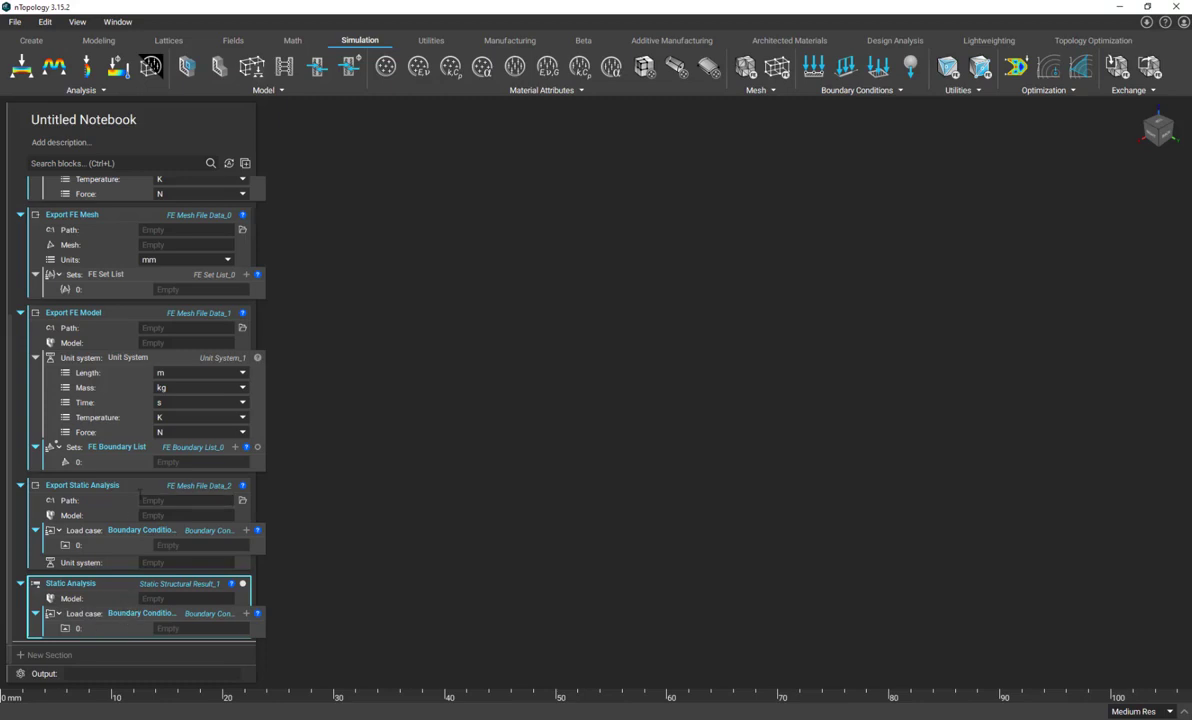
- Check which blocks the Export Static Analysis block's unit system accepts and which file formats are offered for the export path
{"action": "left_click", "coordinate": [185, 515]}
{"action": "left_click", "coordinate": [145, 563]}
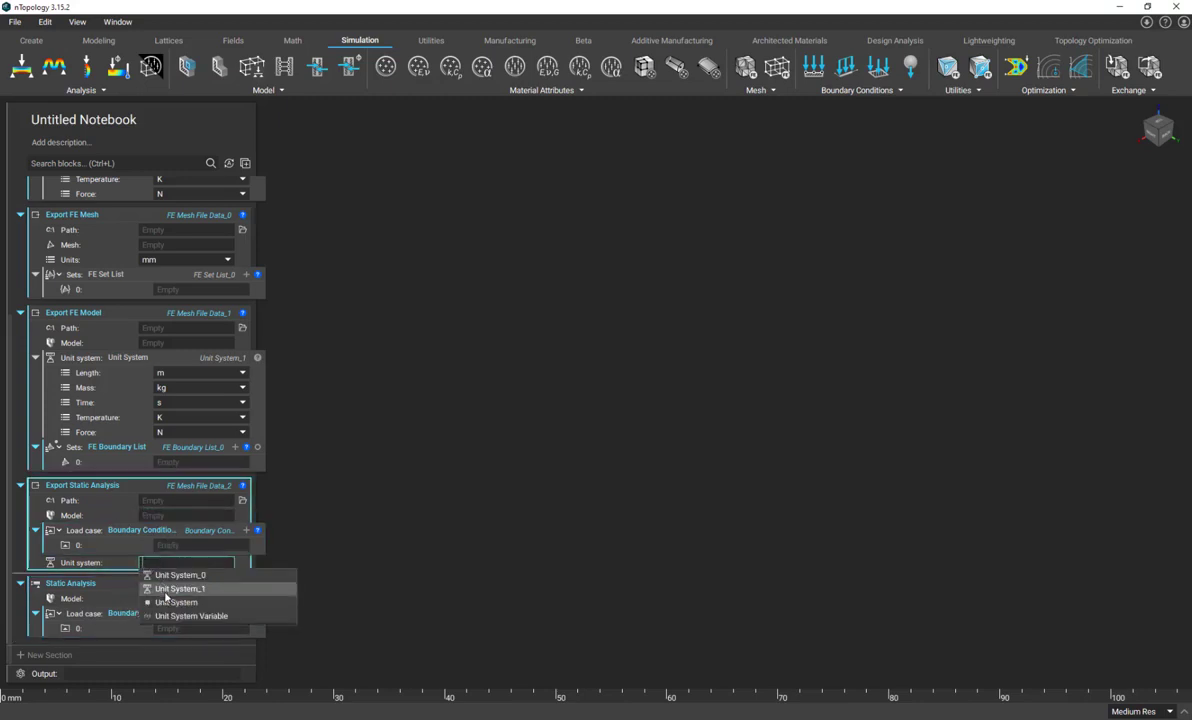
{"action": "left_click", "coordinate": [410, 476]}
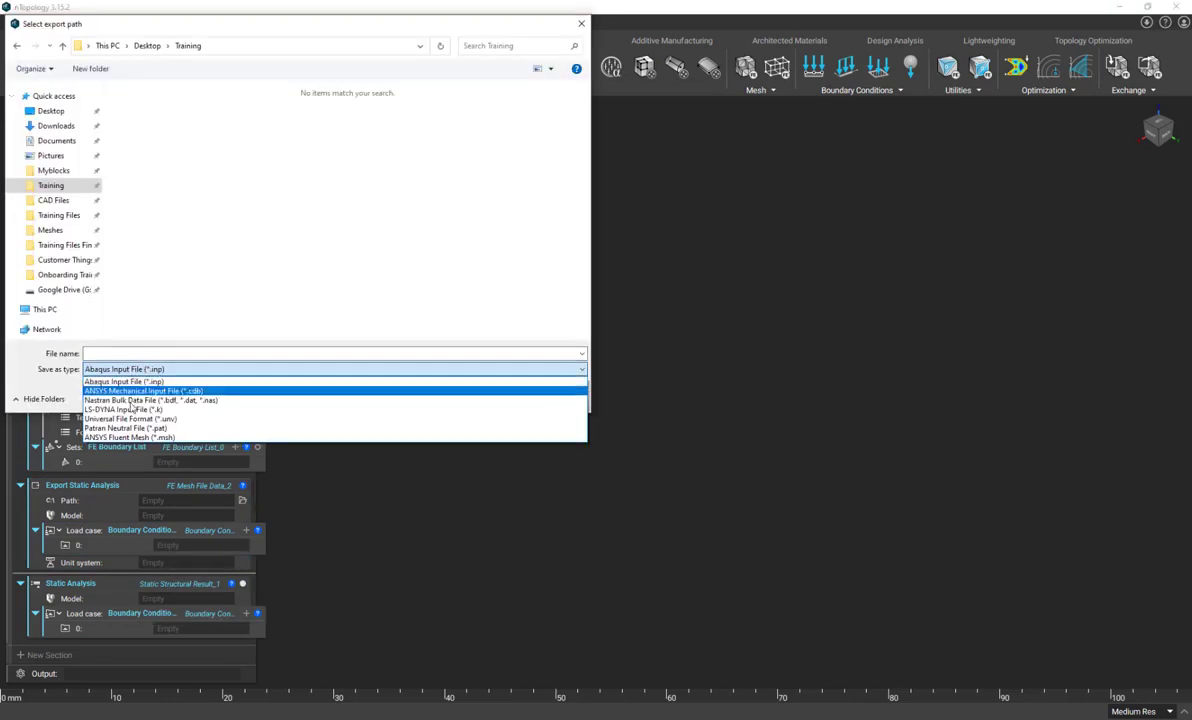
{"action": "key", "text": "Escape"}
{"action": "key", "text": "Escape"}
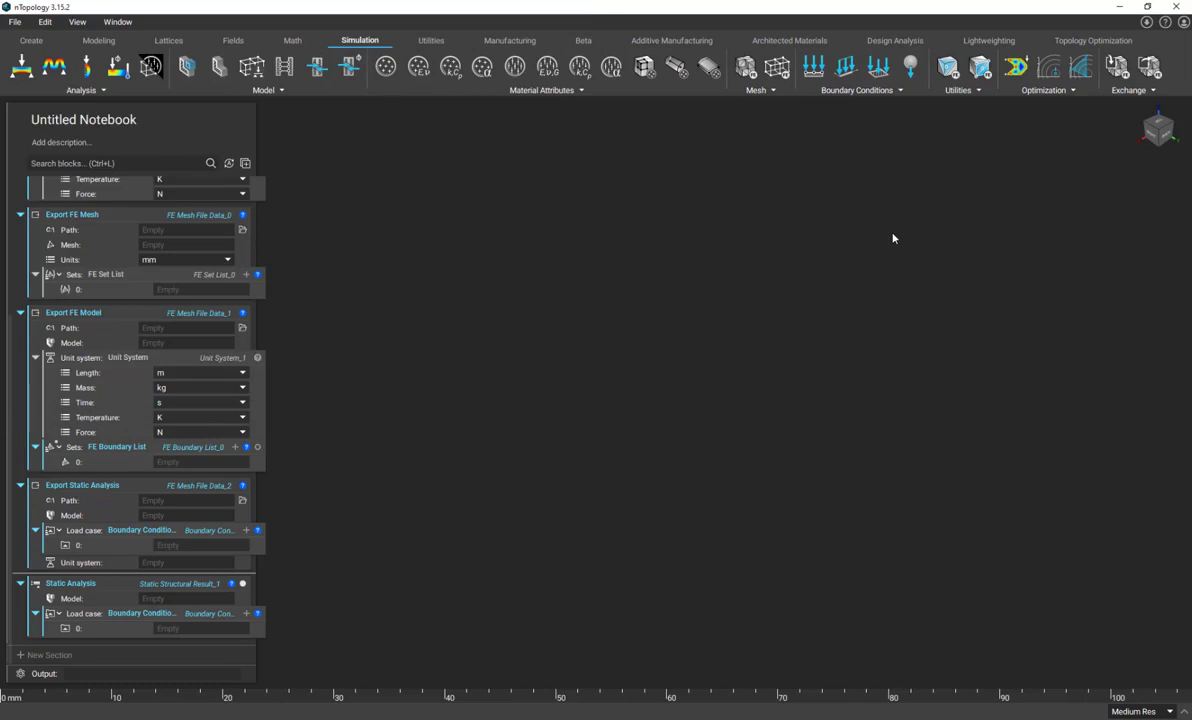
- Review the simulation Exchange blocks and the beta Analysis Exchange point map blocks
{"action": "left_click", "coordinate": [1130, 90]}
{"action": "left_click", "coordinate": [583, 41]}
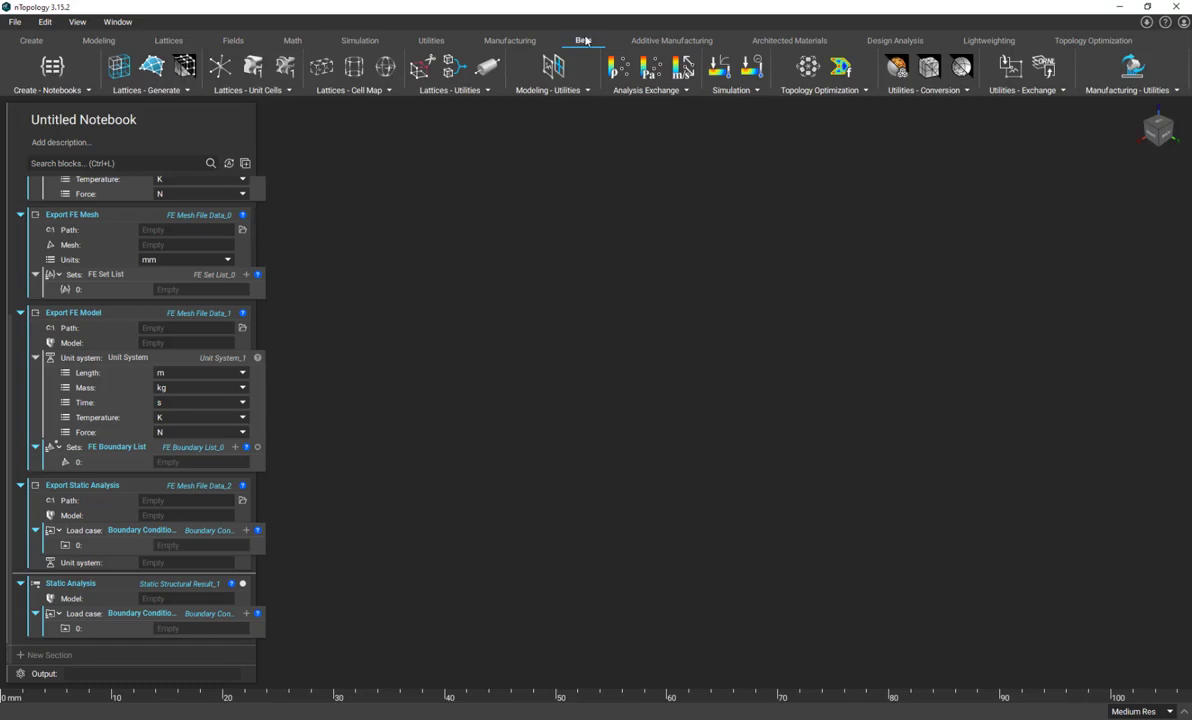
{"action": "left_click", "coordinate": [724, 96]}
{"action": "left_click", "coordinate": [614, 91]}
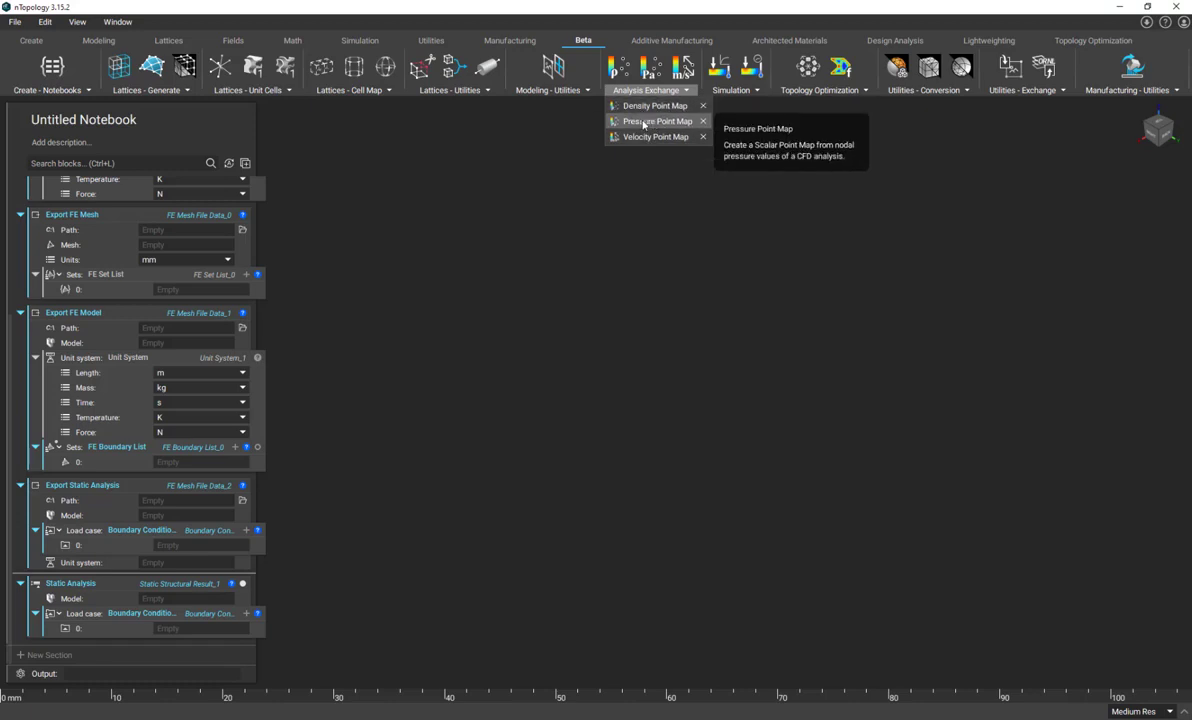
- Add a beta Pressure Point Map block above the Static Analysis block to inspect its inputs, and delete it
{"action": "left_click", "coordinate": [643, 123]}
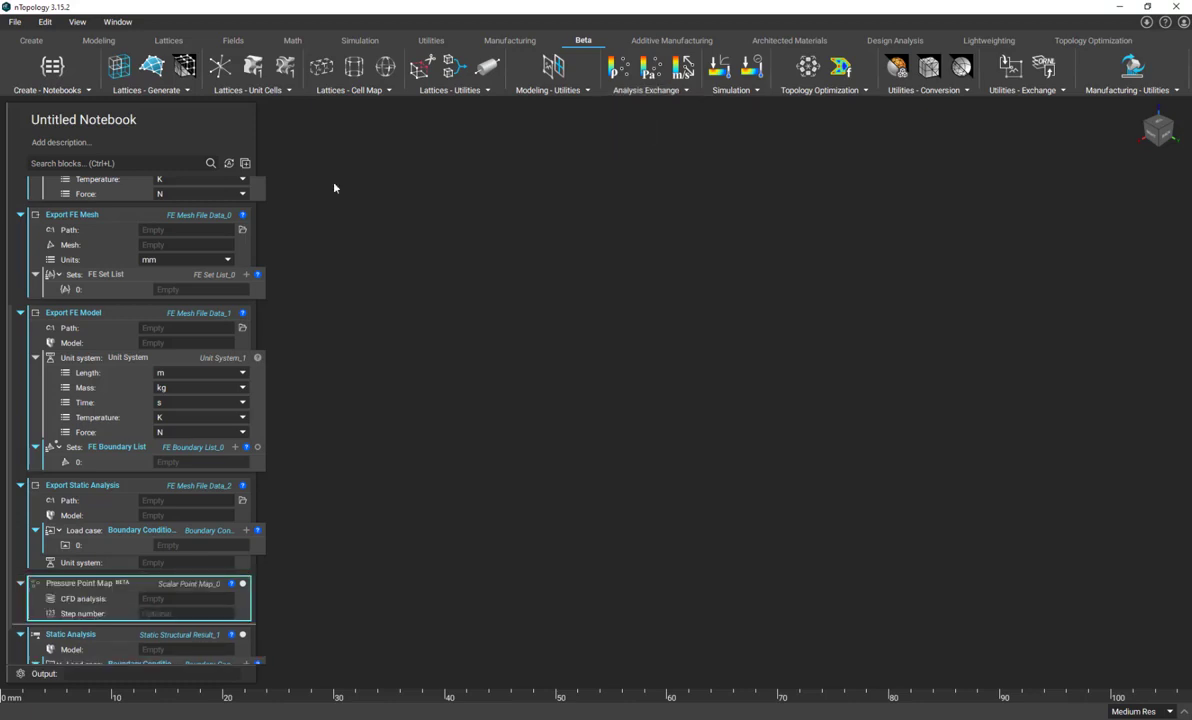
{"action": "left_click", "coordinate": [99, 599]}
{"action": "key", "text": "Delete"}
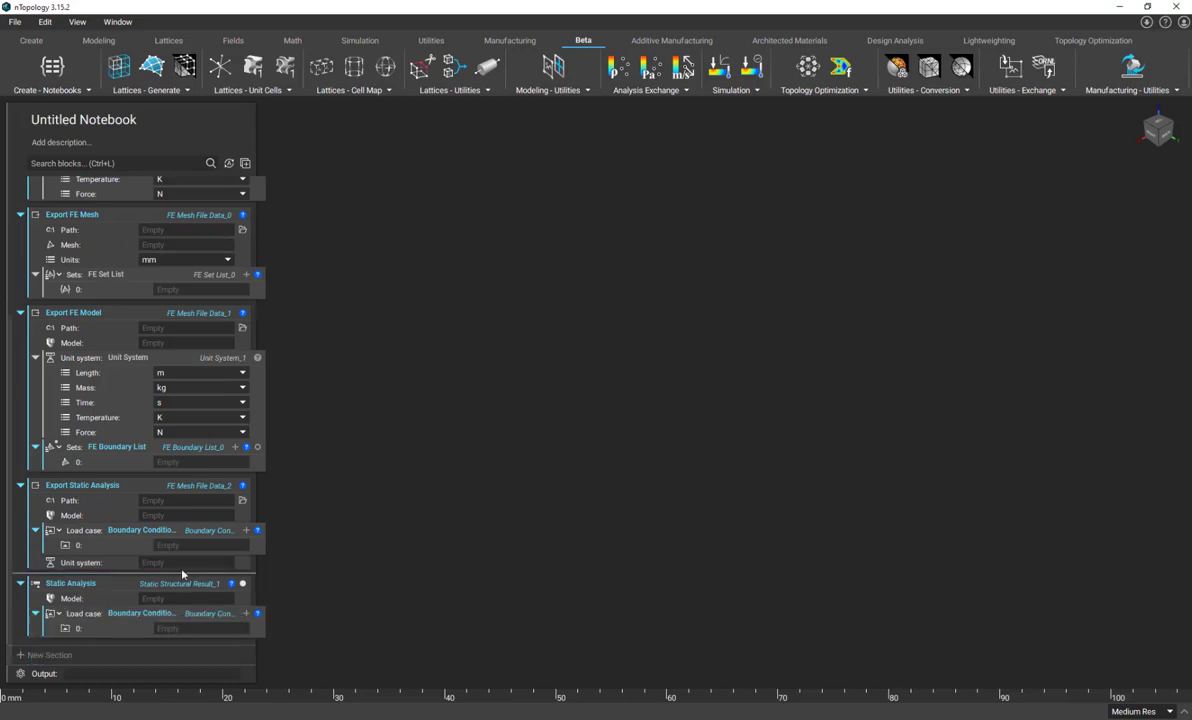
{"action": "scroll", "coordinate": [170, 535], "scroll_direction": "up", "scroll_amount": 5}
{"action": "scroll", "coordinate": [447, 455], "scroll_direction": "up", "scroll_amount": 1}
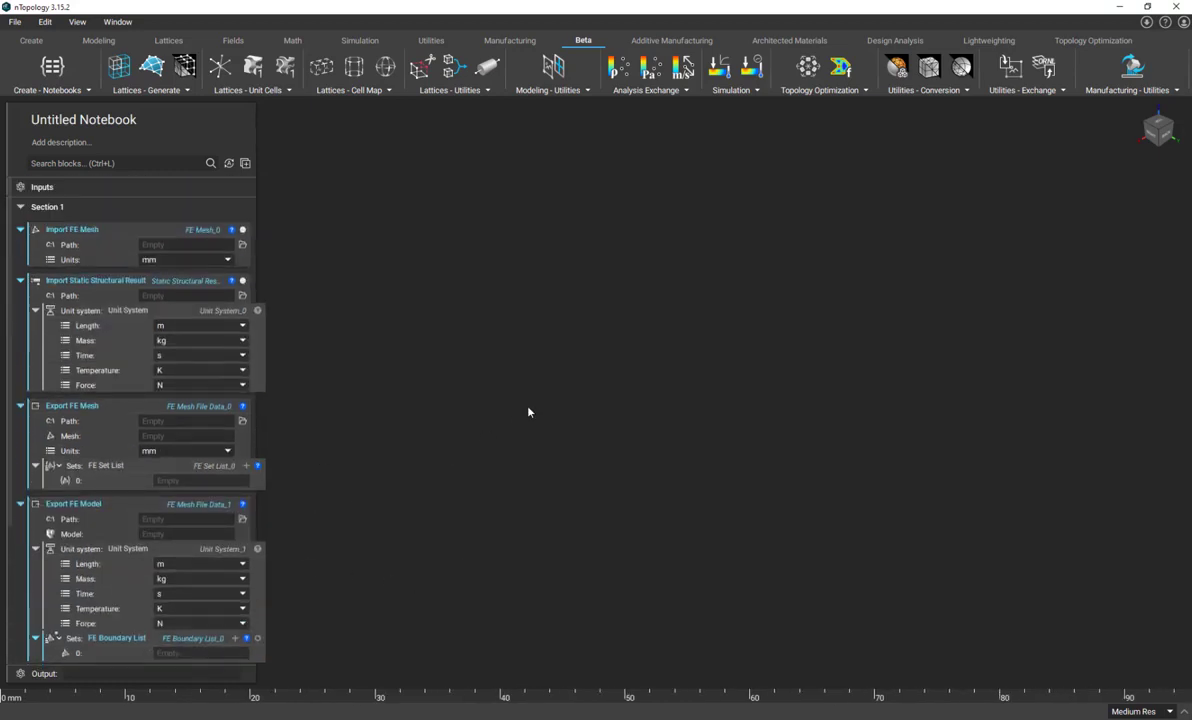